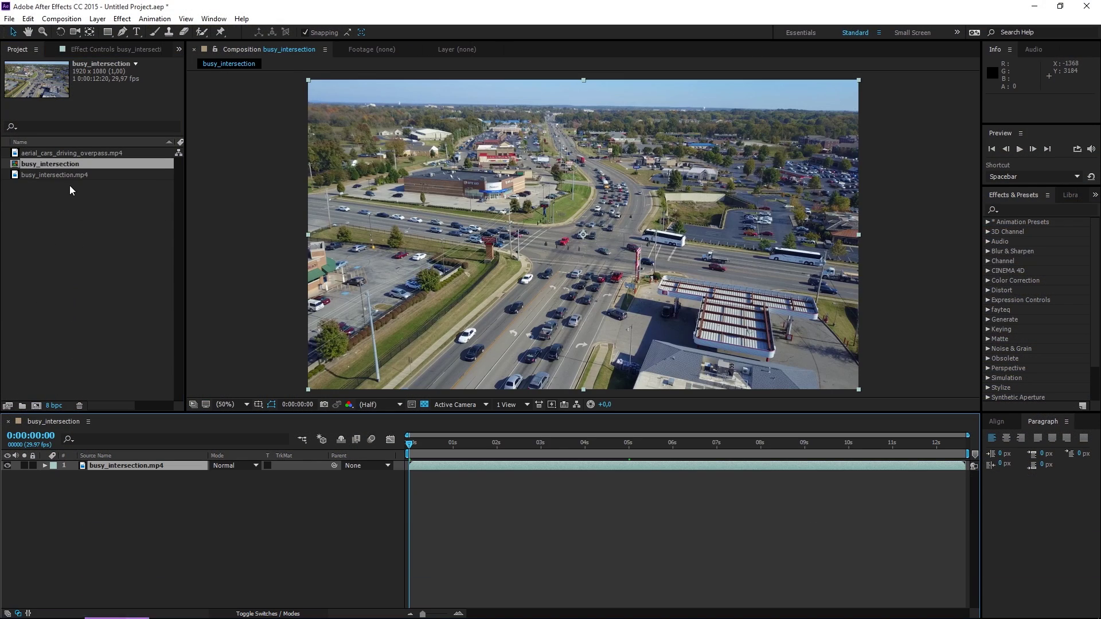
# Stack aerial_cars_driving_overpass.mp4 above busy_intersection.mp4, starting at 0:00:05:00
pyautogui.click(53, 153)
pyautogui.moveTo(43, 152); pyautogui.dragTo(139, 464)
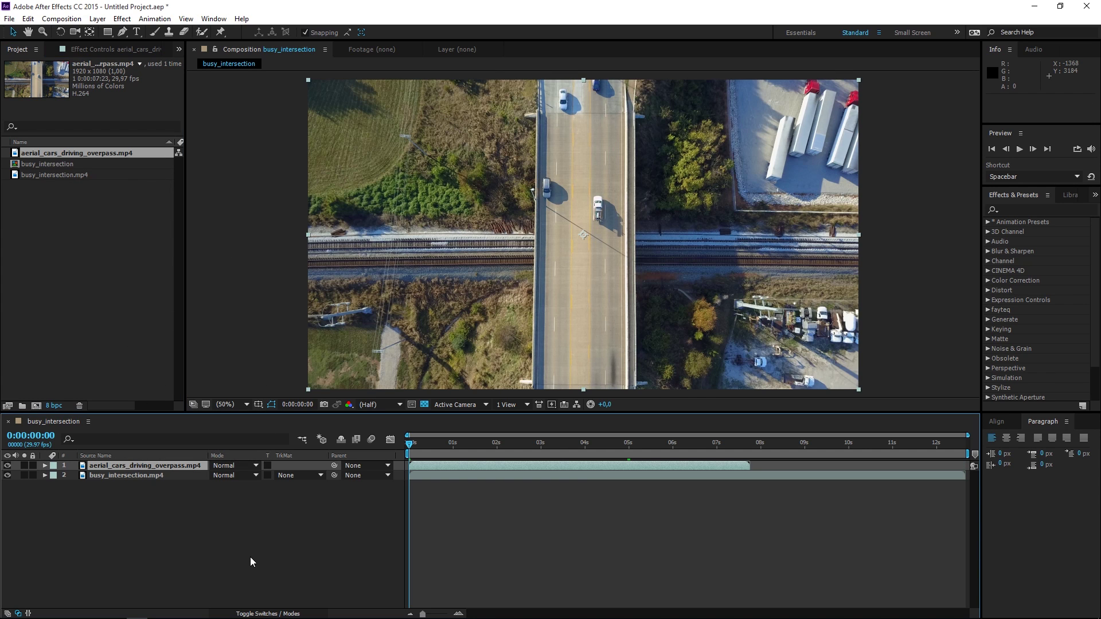
pyautogui.click(628, 443)
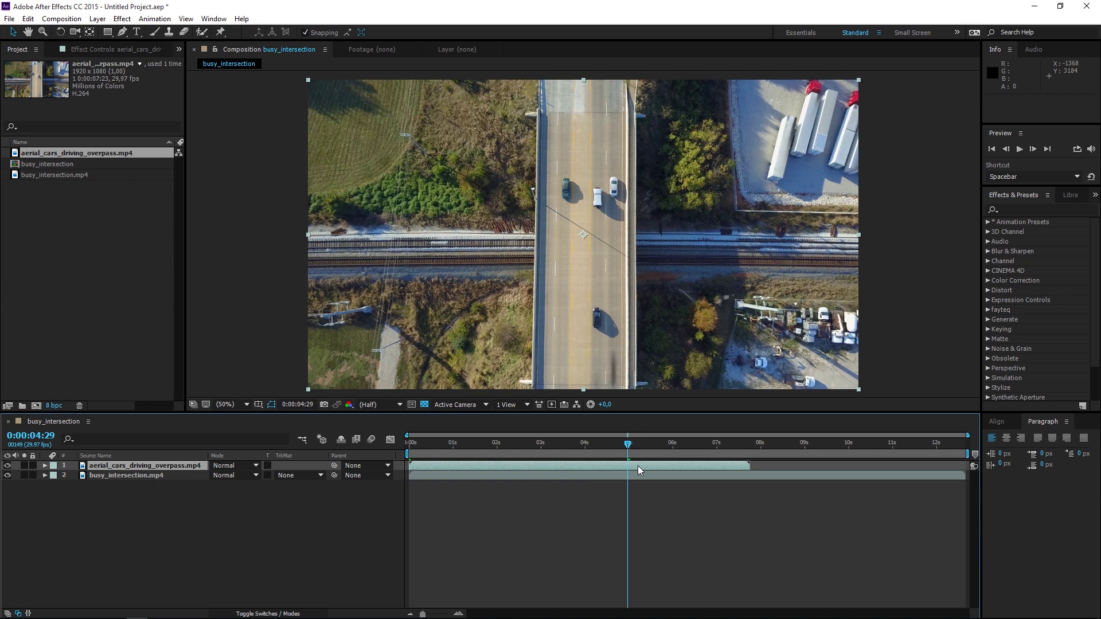
pyautogui.press('pagedown')
pyautogui.moveTo(500, 464); pyautogui.dragTo(713, 468)
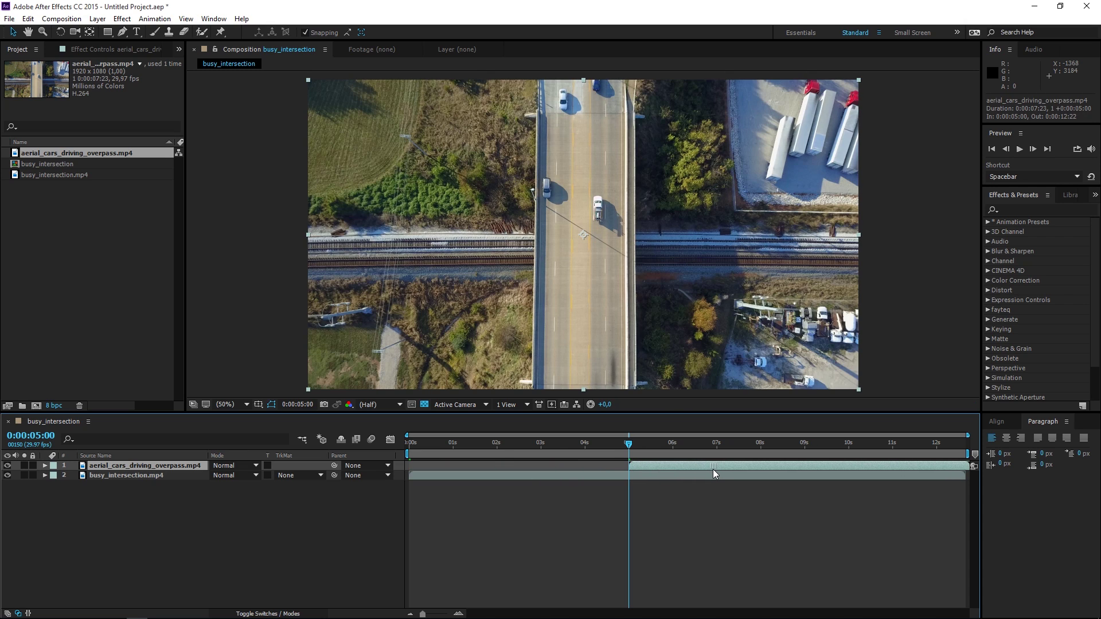
# Split the busy_intersection.mp4 layer at 5 seconds, then undo the split
pyautogui.click(642, 476)
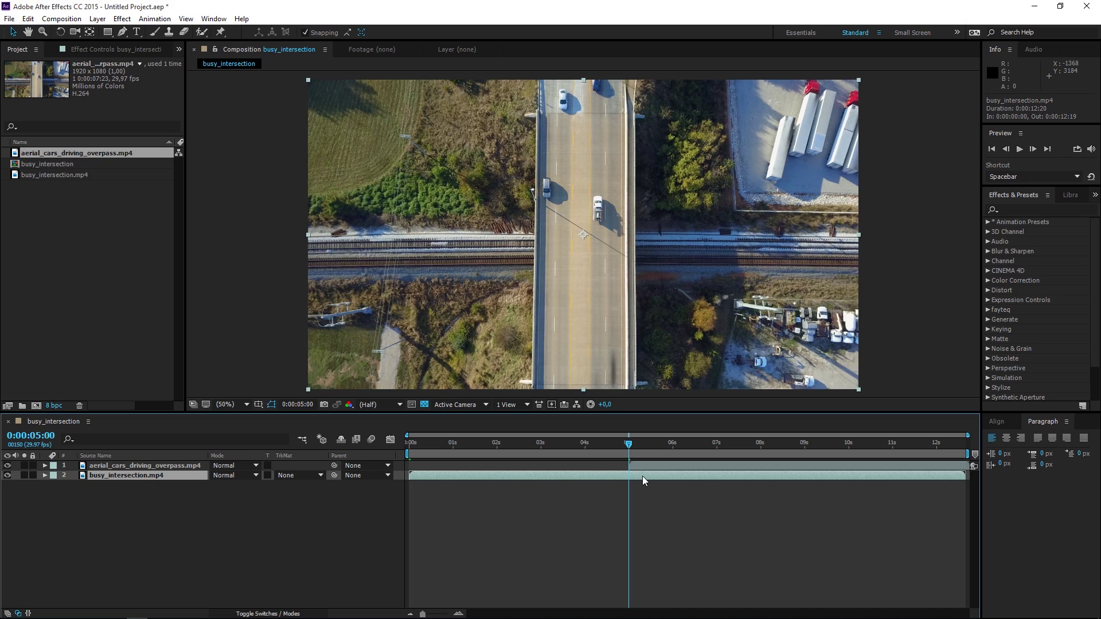
pyautogui.hotkey('ctrl', 'shift', 'd')
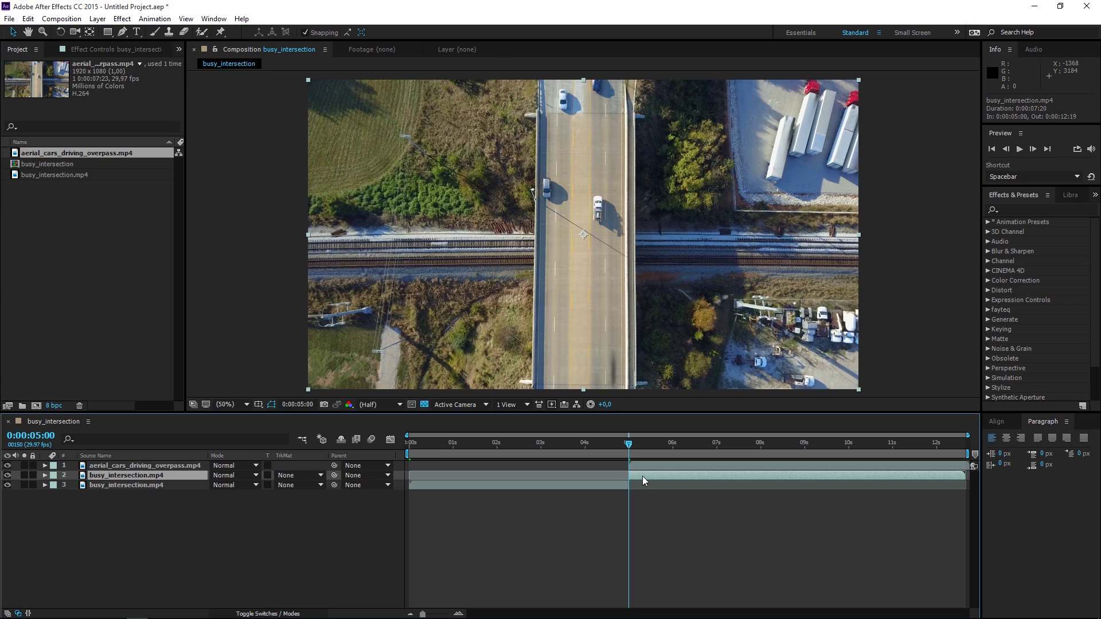
pyautogui.hotkey('ctrl', 'z')
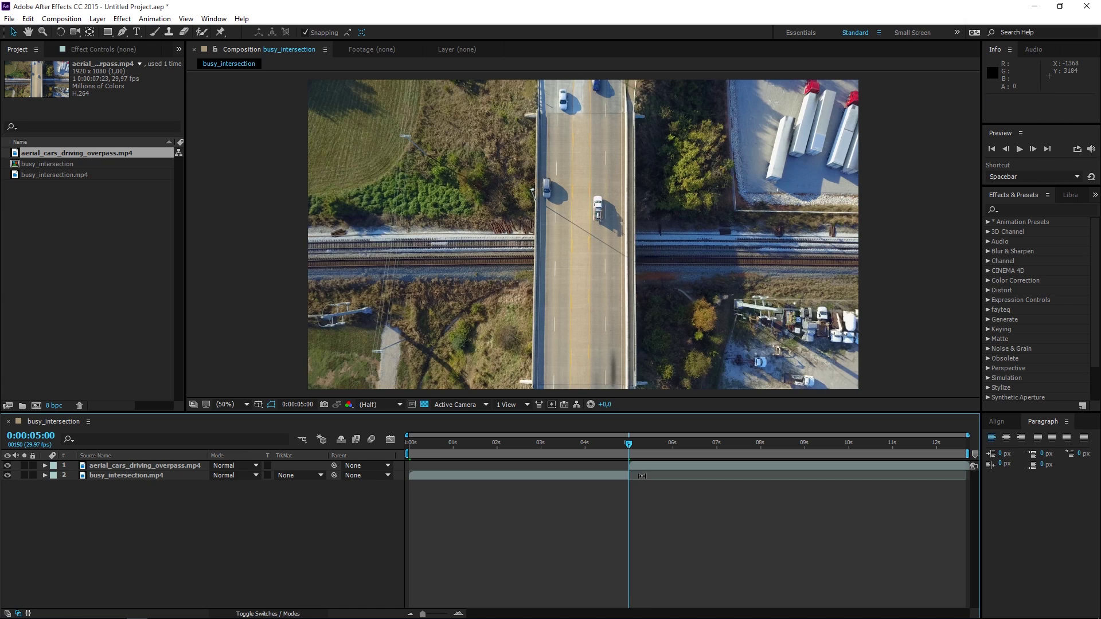
# Find 'twirl' in Effects & Presets and apply Twirl to busy_intersection.mp4 and the overpass layer
pyautogui.click(1034, 209)
pyautogui.write('twirl')
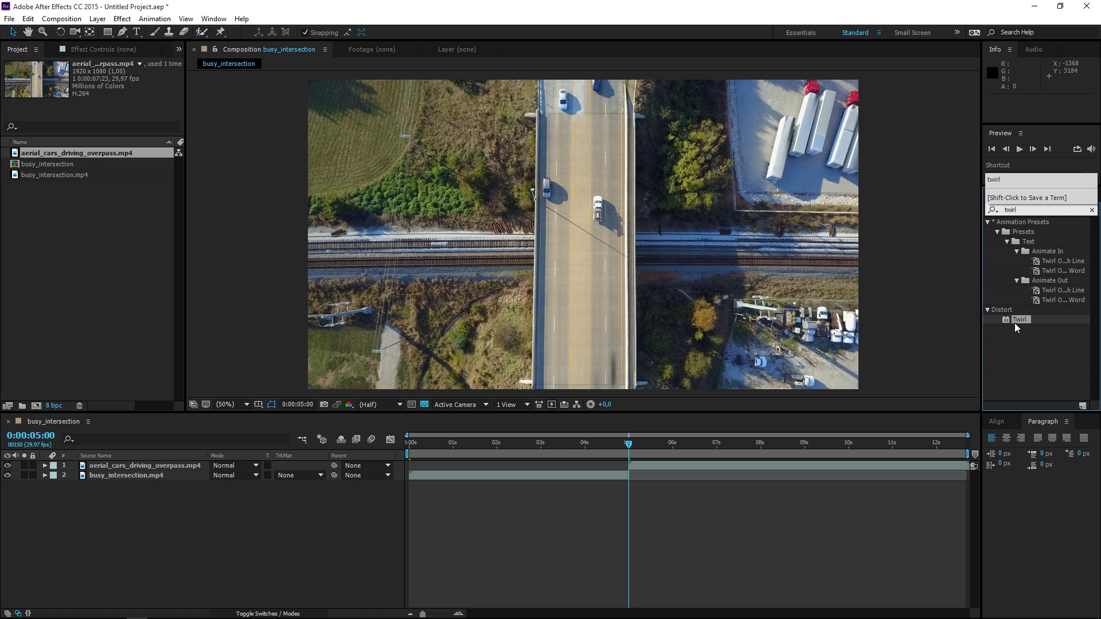
pyautogui.moveTo(1020, 320); pyautogui.dragTo(626, 475)
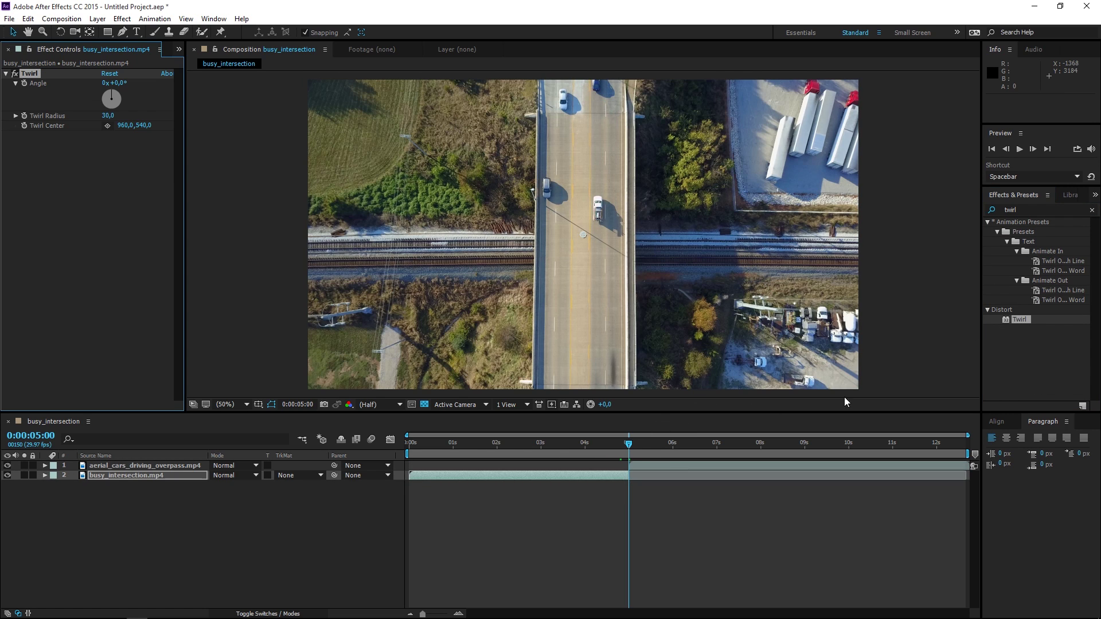
pyautogui.moveTo(1027, 319); pyautogui.dragTo(662, 466)
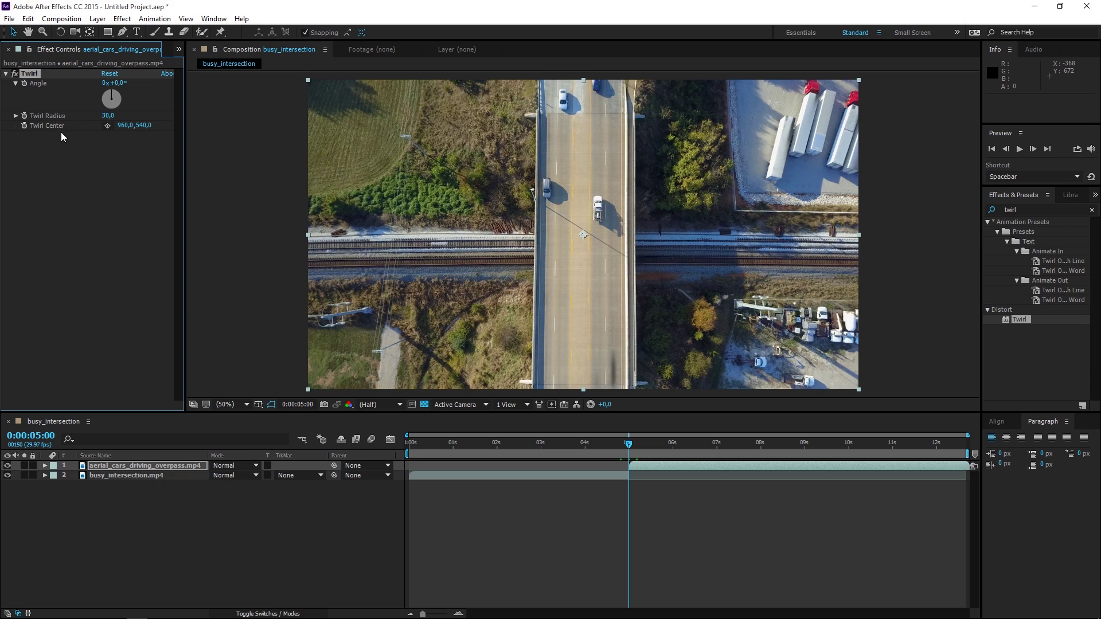
# Set 0° Twirl Angle keyframes at 0:00:05:00 on the overpass and busy_intersection.mp4 layers
pyautogui.click(61, 168)
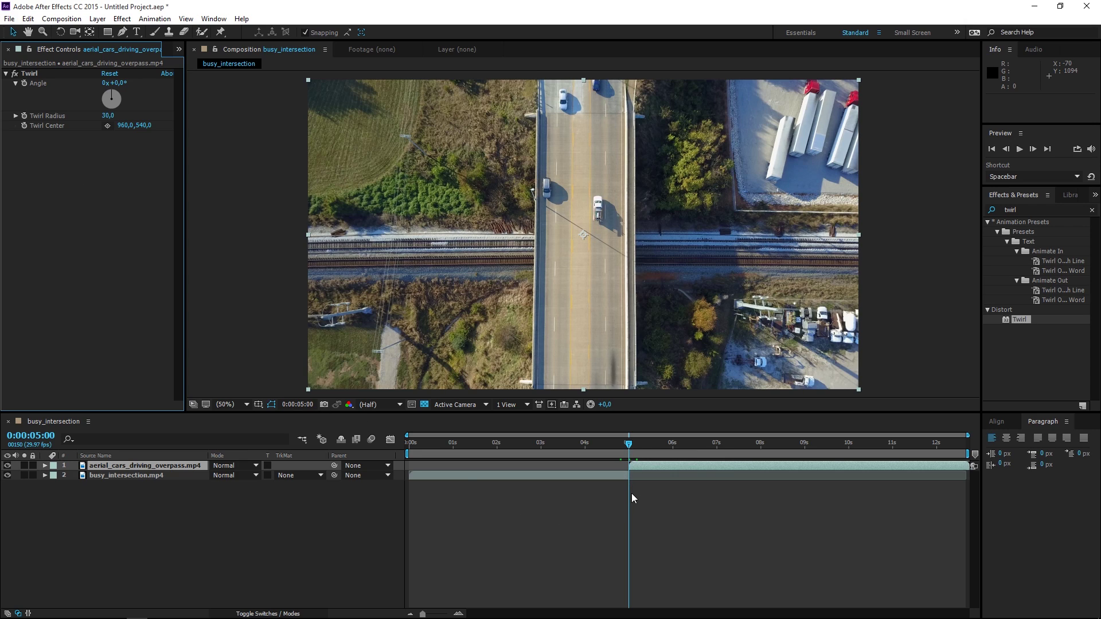
pyautogui.click(26, 85)
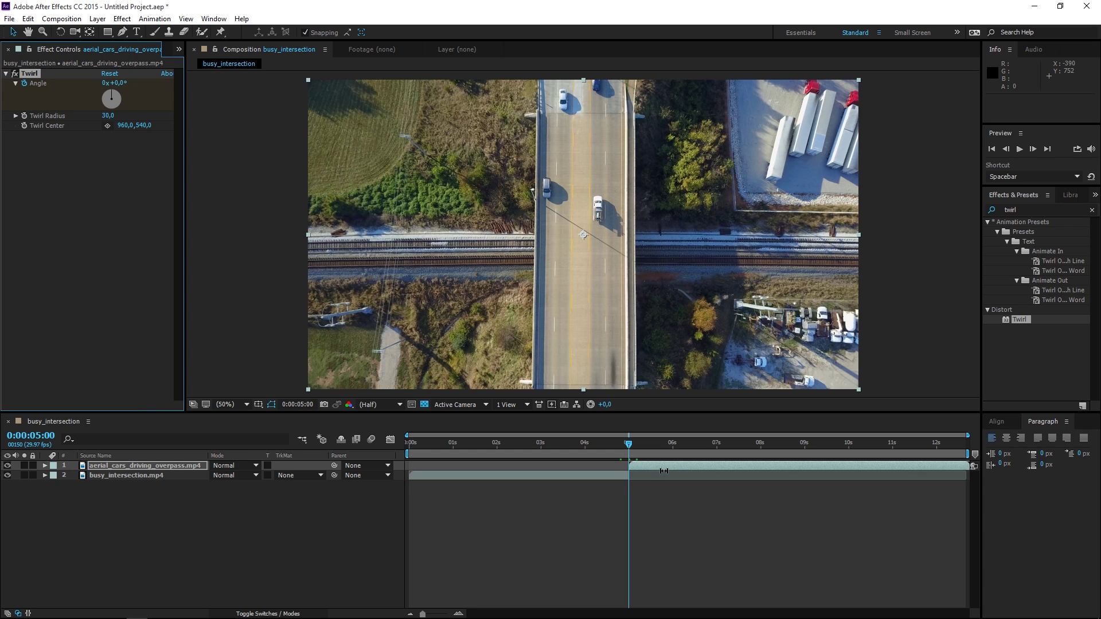
pyautogui.click(614, 473)
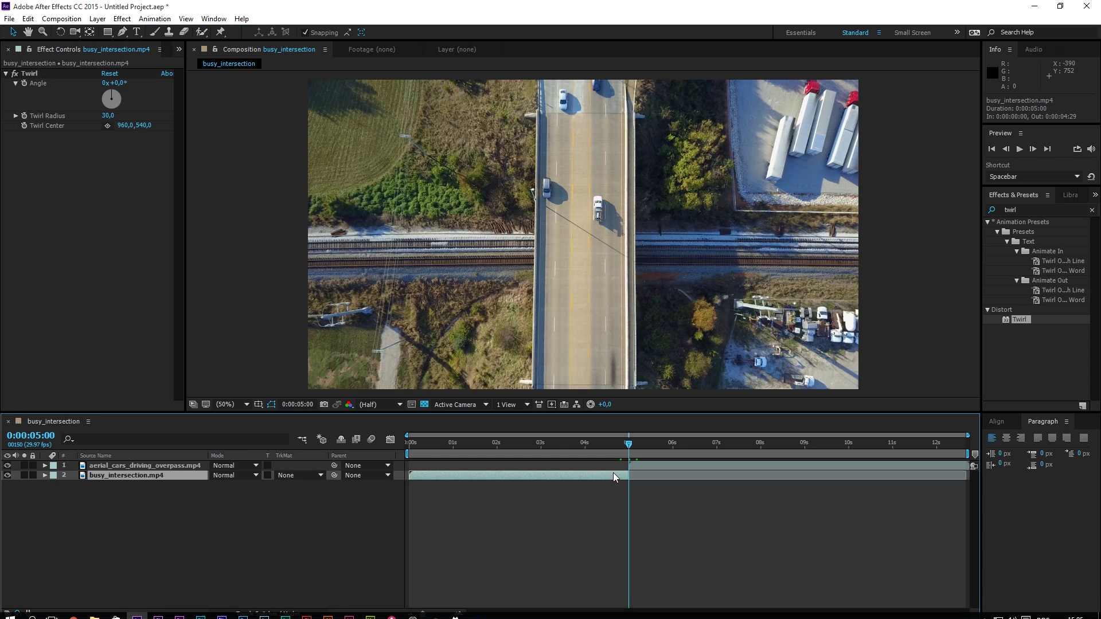
pyautogui.click(26, 84)
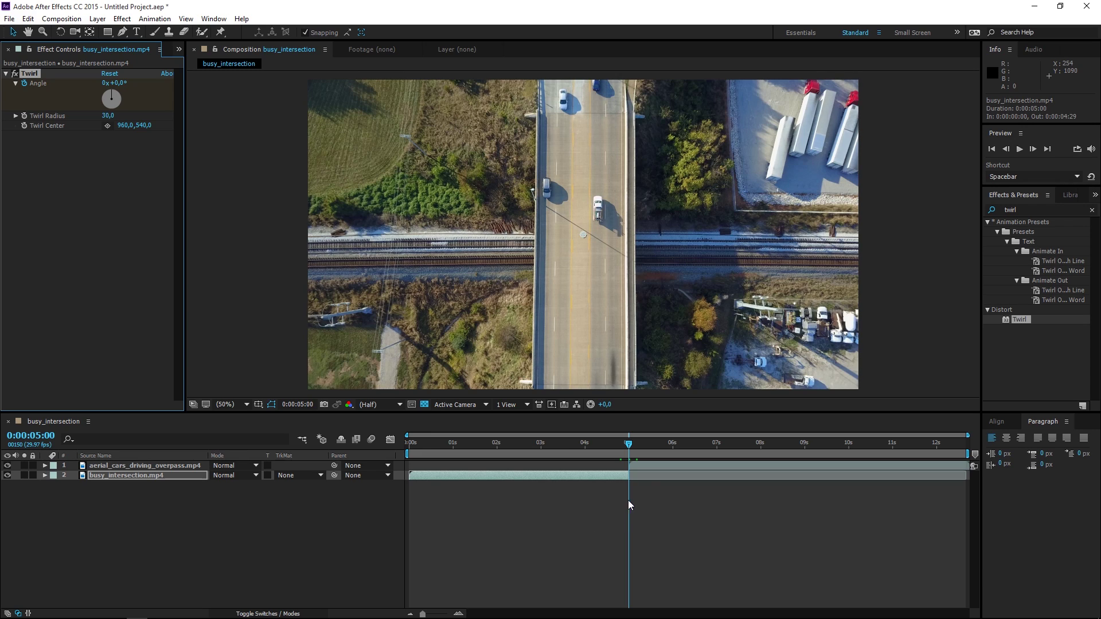
# Reveal both layers' Angle keyframes and set busy_intersection.mp4's Twirl Angle to -100°
pyautogui.click(647, 480)
pyautogui.hotkey('ctrl', 'a')
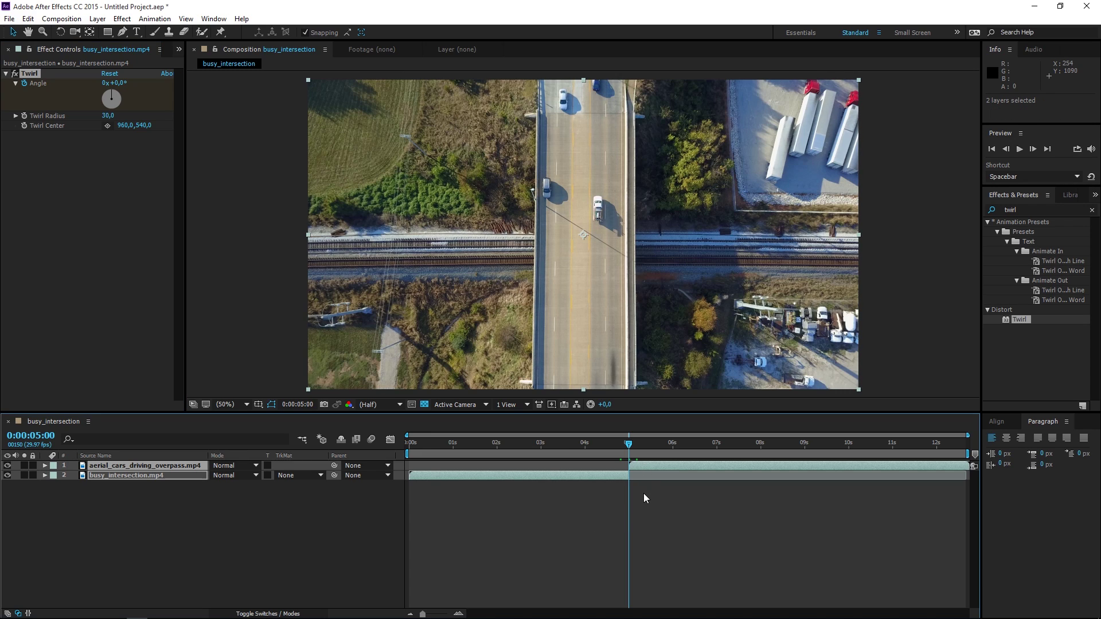
pyautogui.press('u')
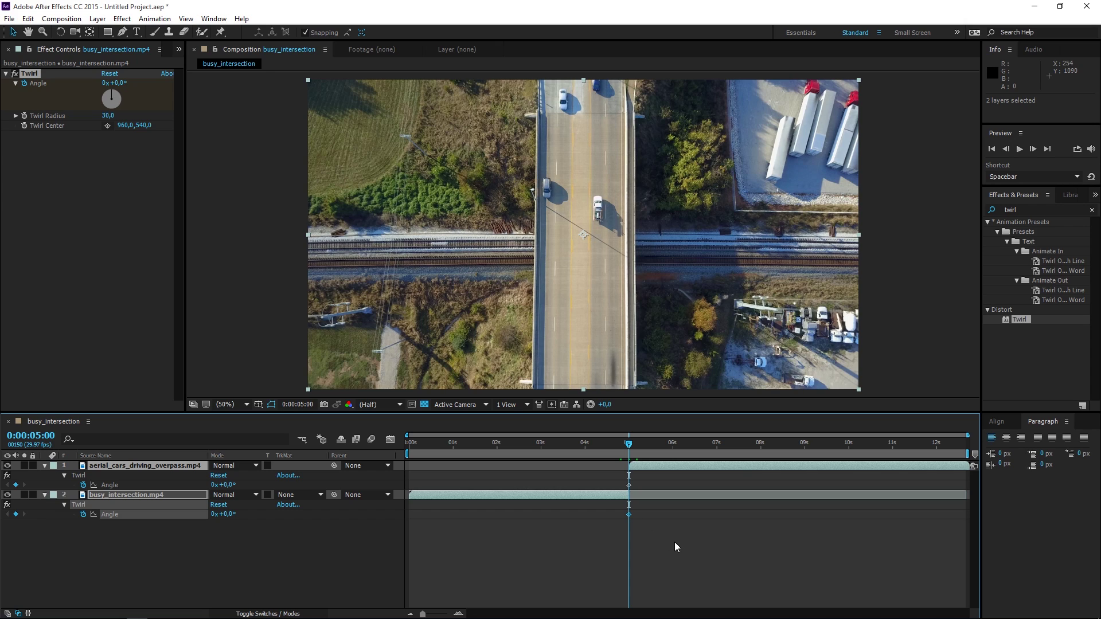
pyautogui.click(154, 547)
pyautogui.click(139, 497)
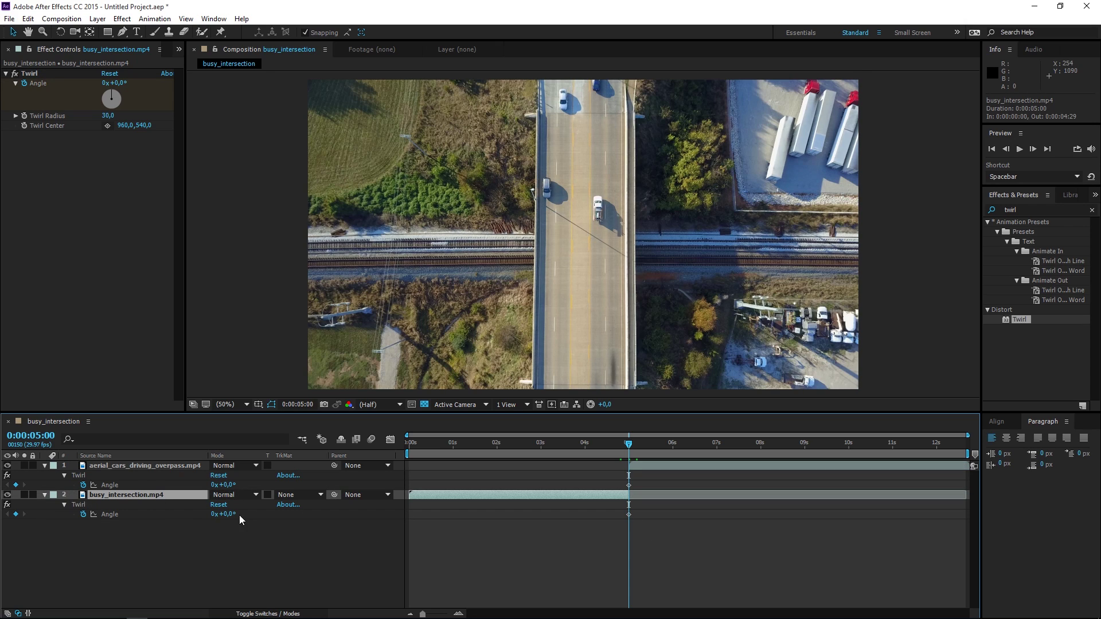
pyautogui.click(223, 515)
pyautogui.write('-100')
pyautogui.click(398, 526)
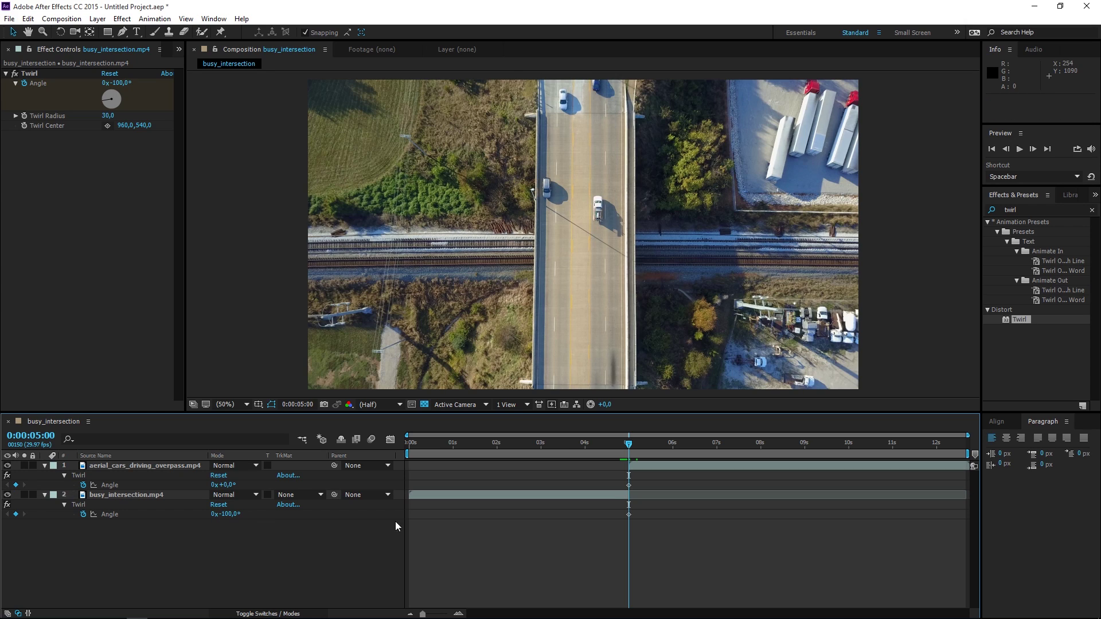
# Set the overpass clip's Twirl Angle to +100° at 0:00:05:00
pyautogui.click(645, 467)
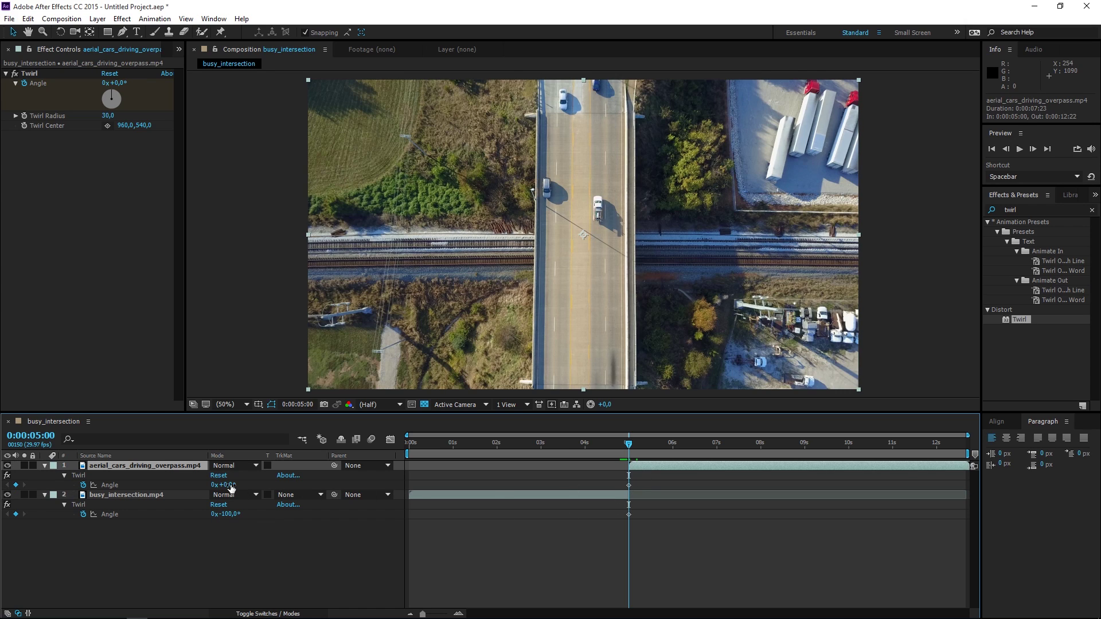
pyautogui.click(227, 485)
pyautogui.write('100')
pyautogui.press('Return')
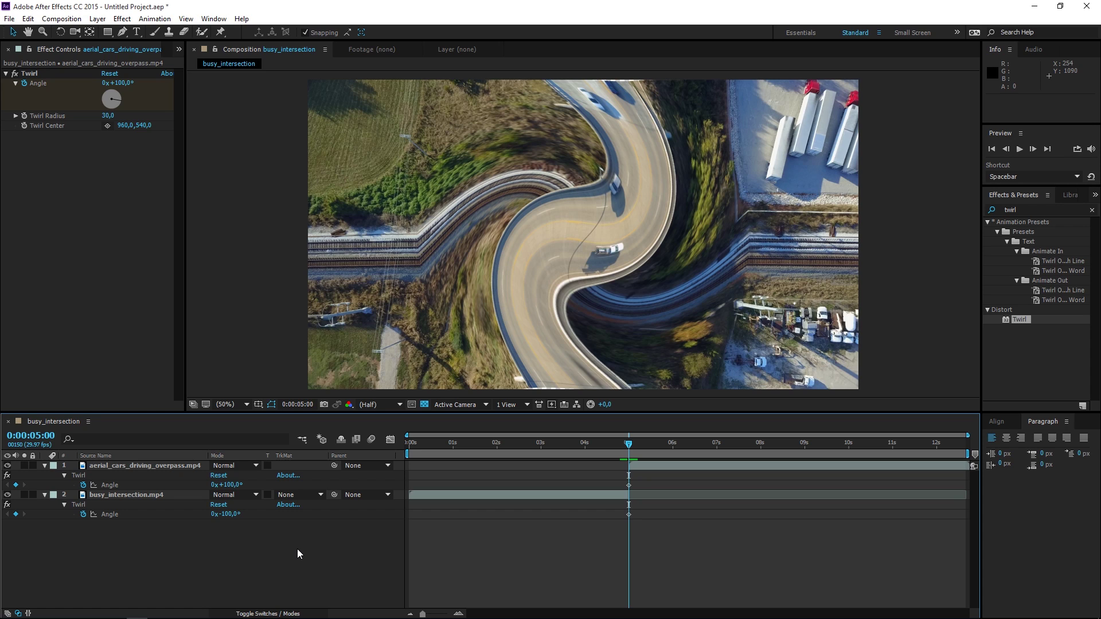
# Add a 0° Twirl Angle keyframe on busy_intersection.mp4 at 0:00:04:25, one frame before its -100° key
pyautogui.press('pageup')
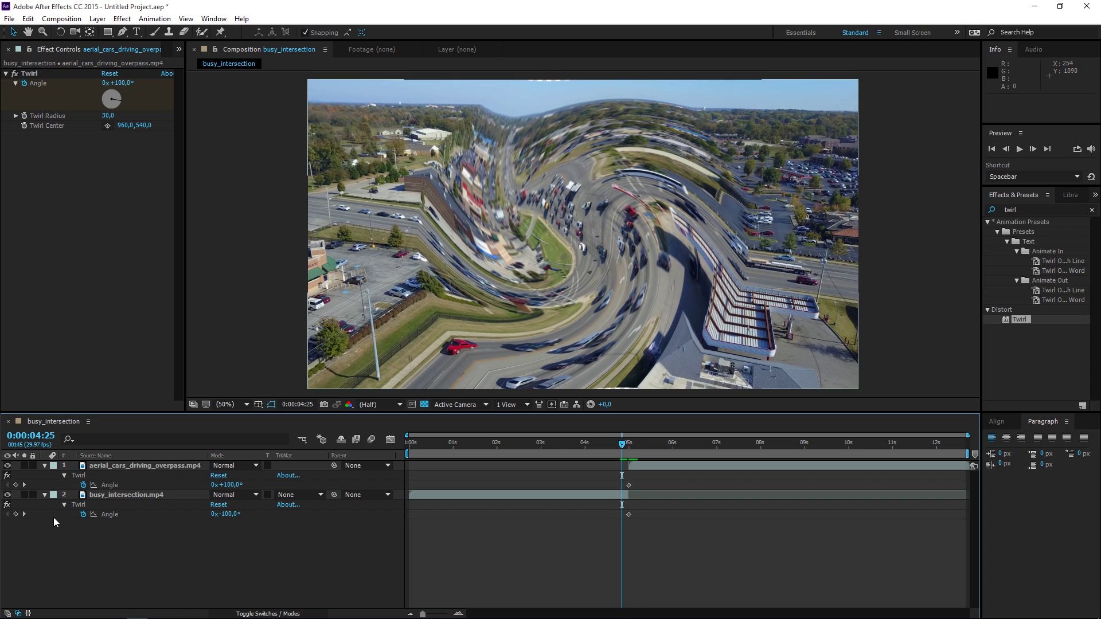
pyautogui.click(16, 515)
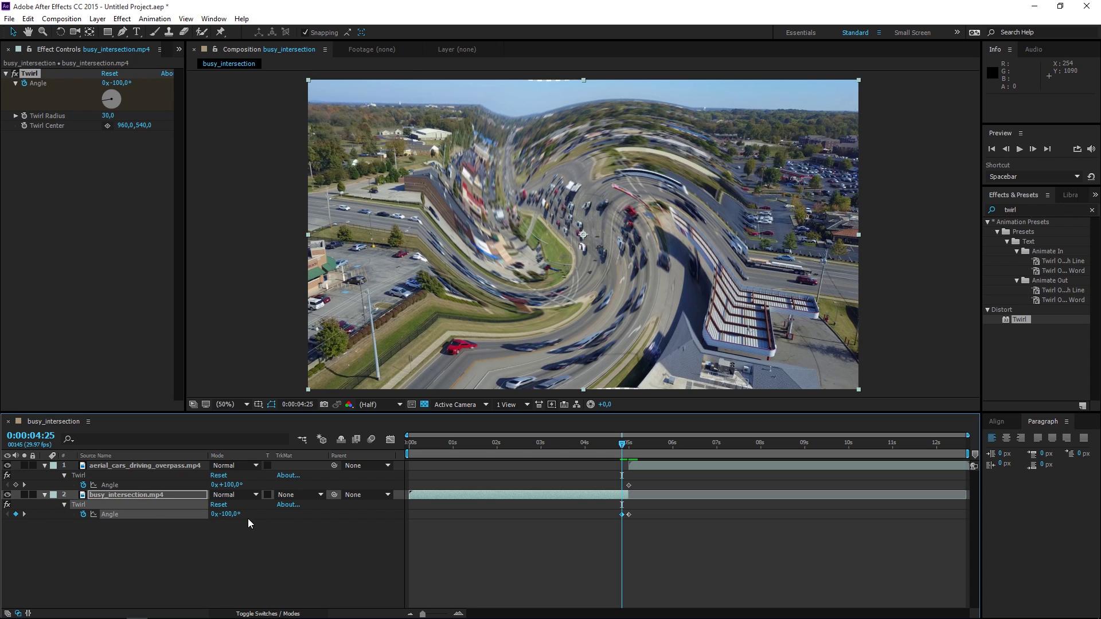
pyautogui.click(231, 515)
pyautogui.write('0')
pyautogui.press('Return')
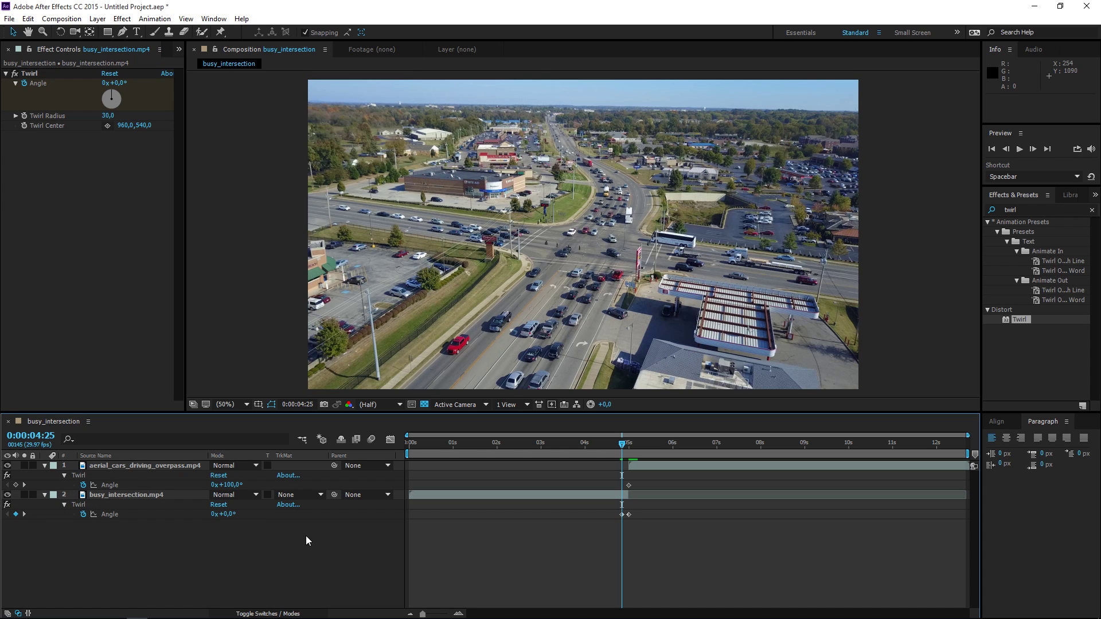
pyautogui.click(628, 446)
# Key the overpass clip's Twirl Angle back to 0° at 0:00:05:05
pyautogui.click(458, 613)
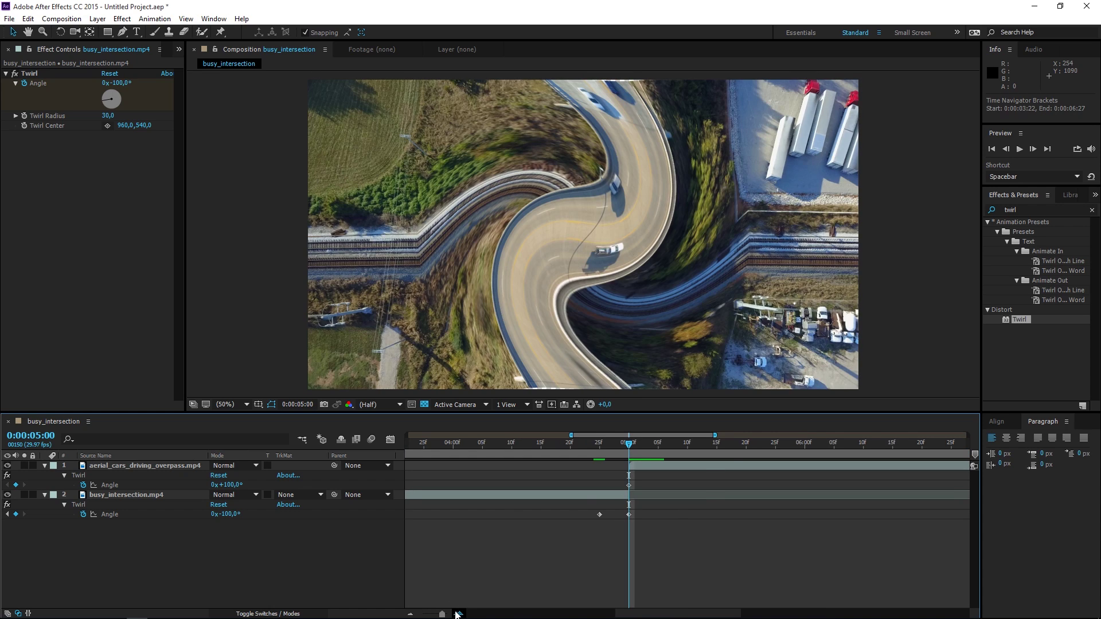
pyautogui.click(629, 485)
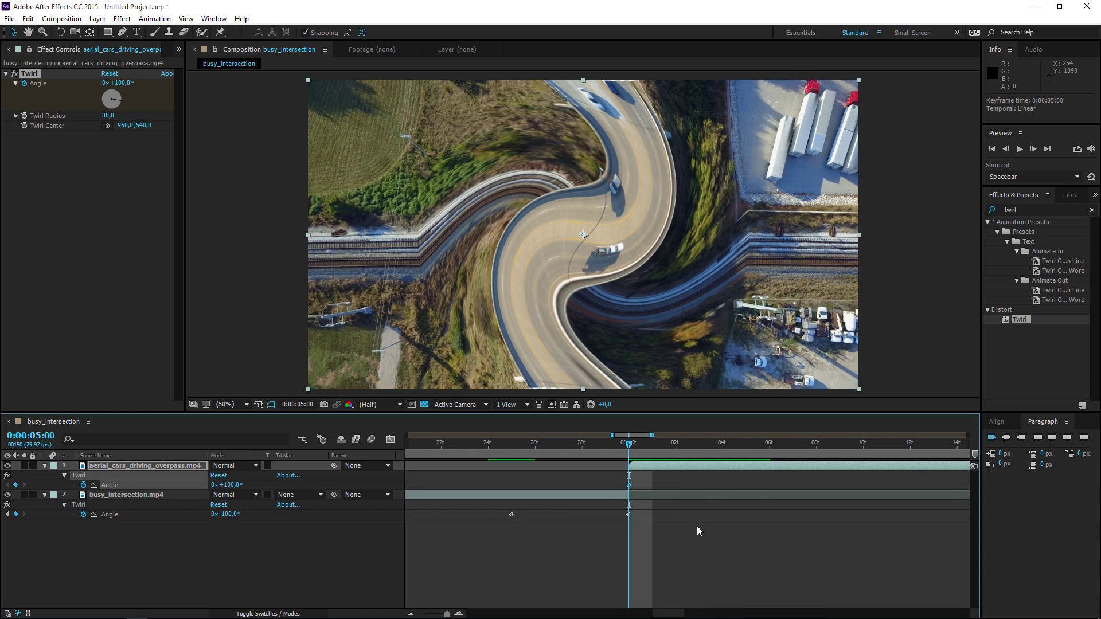
pyautogui.press('pagedown')
pyautogui.press('pagedown')
pyautogui.press('pagedown')
pyautogui.press('pagedown')
pyautogui.press('pagedown')
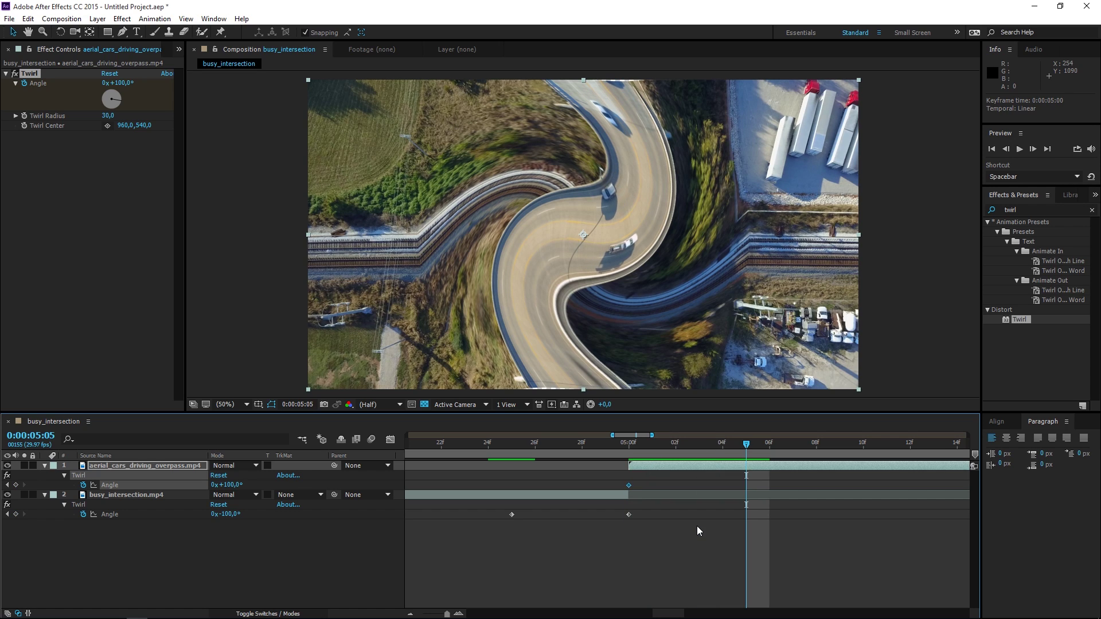
pyautogui.click(229, 485)
pyautogui.press('Return')
# Scrub from 0:00:04:25 to 0:00:05:05 to preview the twirl transition
pyautogui.moveTo(534, 445); pyautogui.dragTo(517, 444)
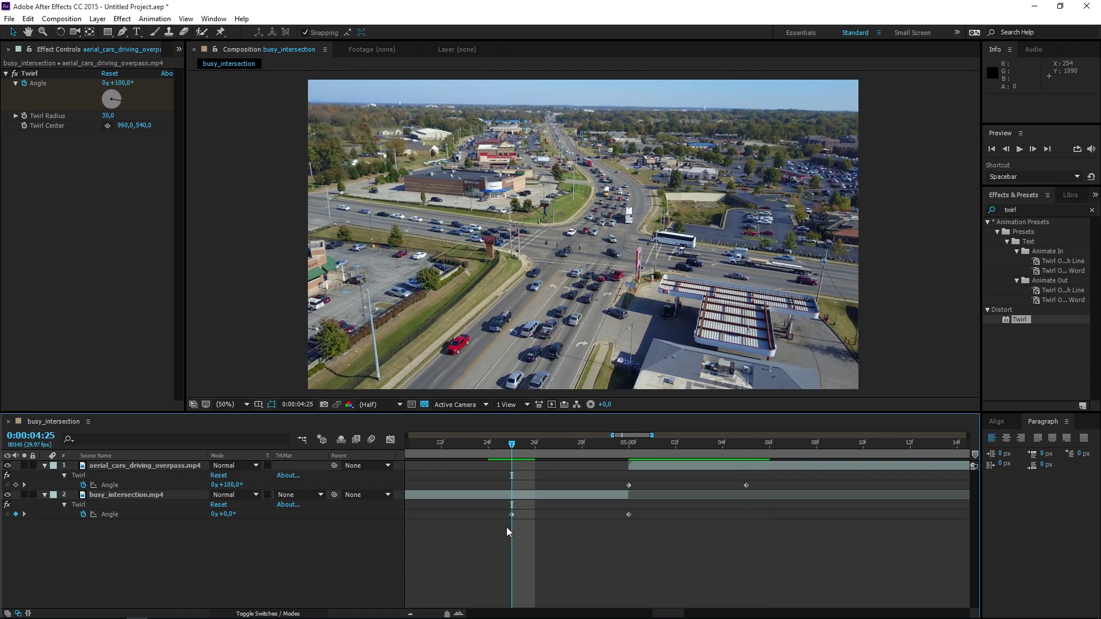
pyautogui.click(538, 497)
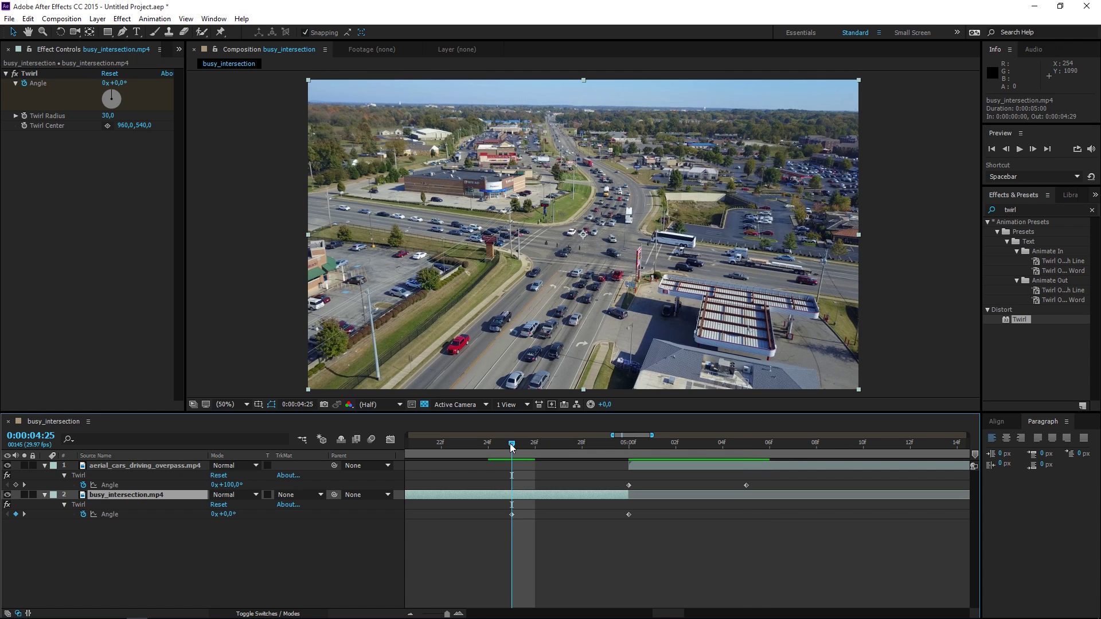
pyautogui.moveTo(510, 442); pyautogui.dragTo(630, 449)
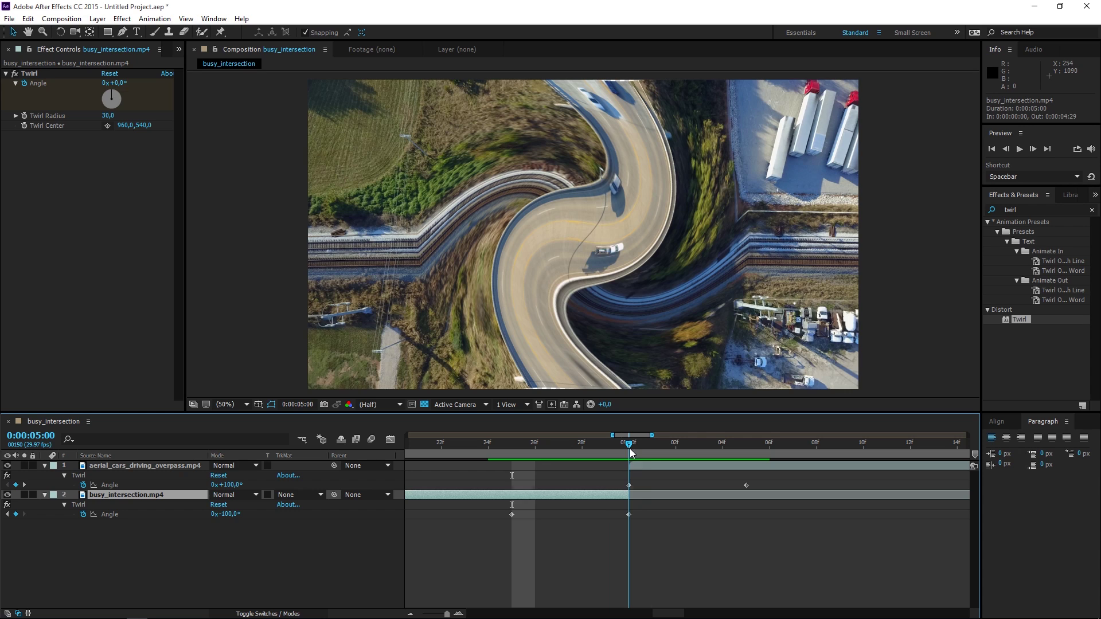
pyautogui.click(632, 469)
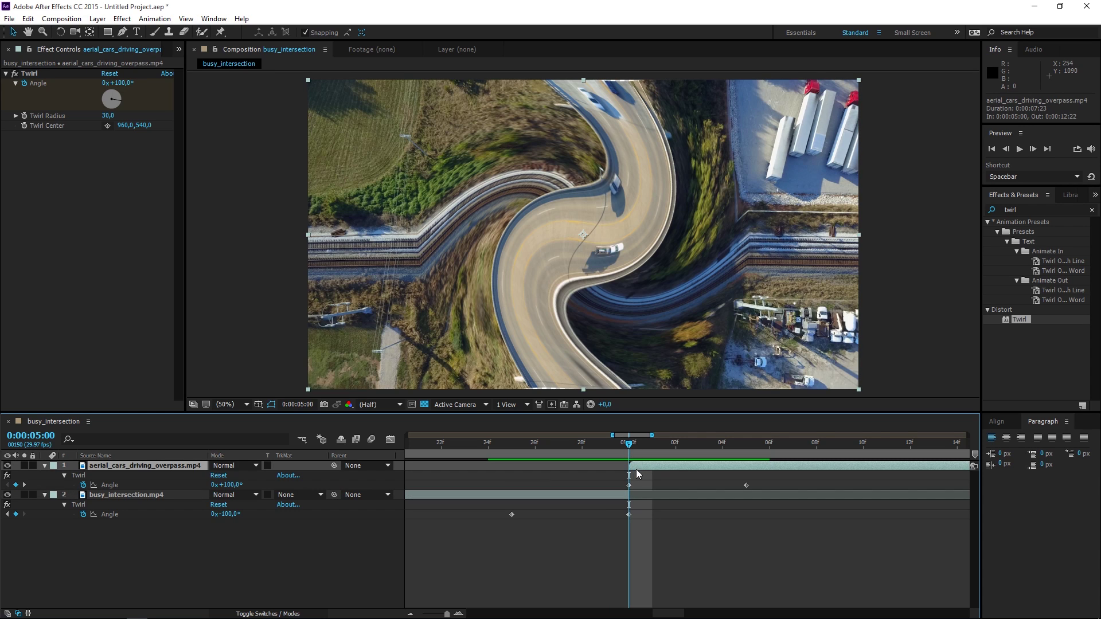
pyautogui.click(666, 453)
pyautogui.moveTo(667, 453); pyautogui.dragTo(737, 490)
pyautogui.click(665, 538)
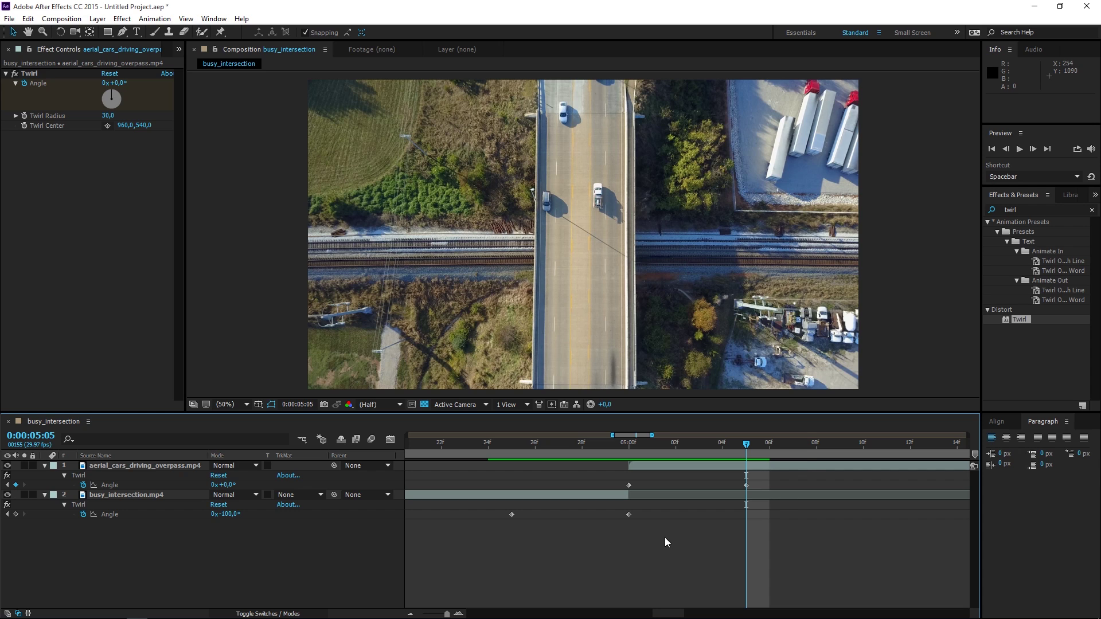
pyautogui.rightClick(665, 538)
# Add a new Adjustment Layer and trim it to start at 0:00:04:25
pyautogui.moveTo(801, 429)
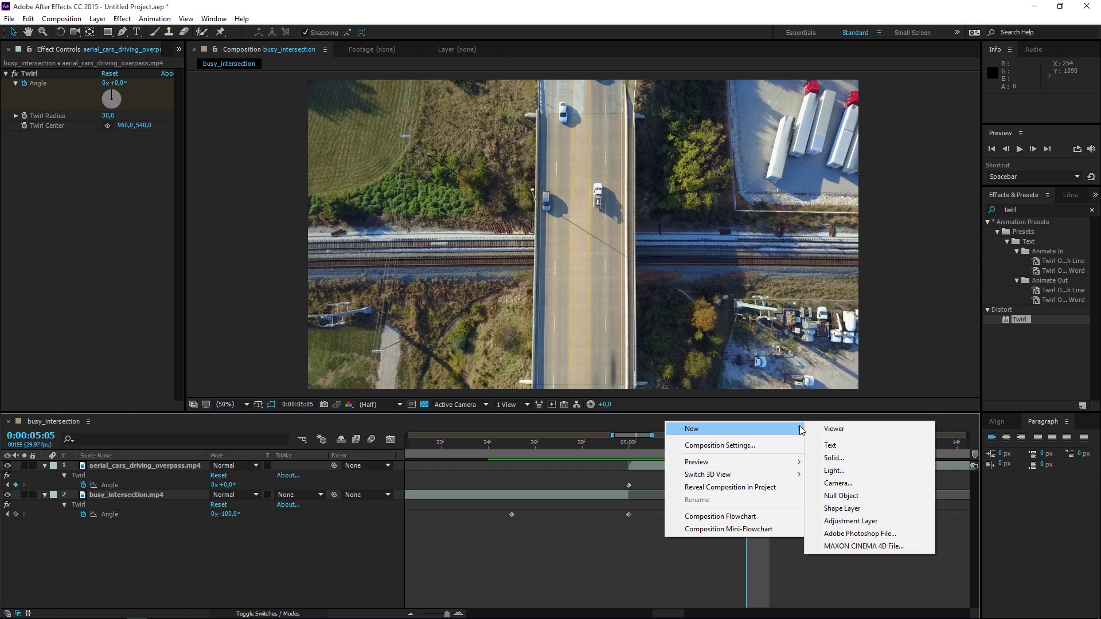
pyautogui.click(833, 519)
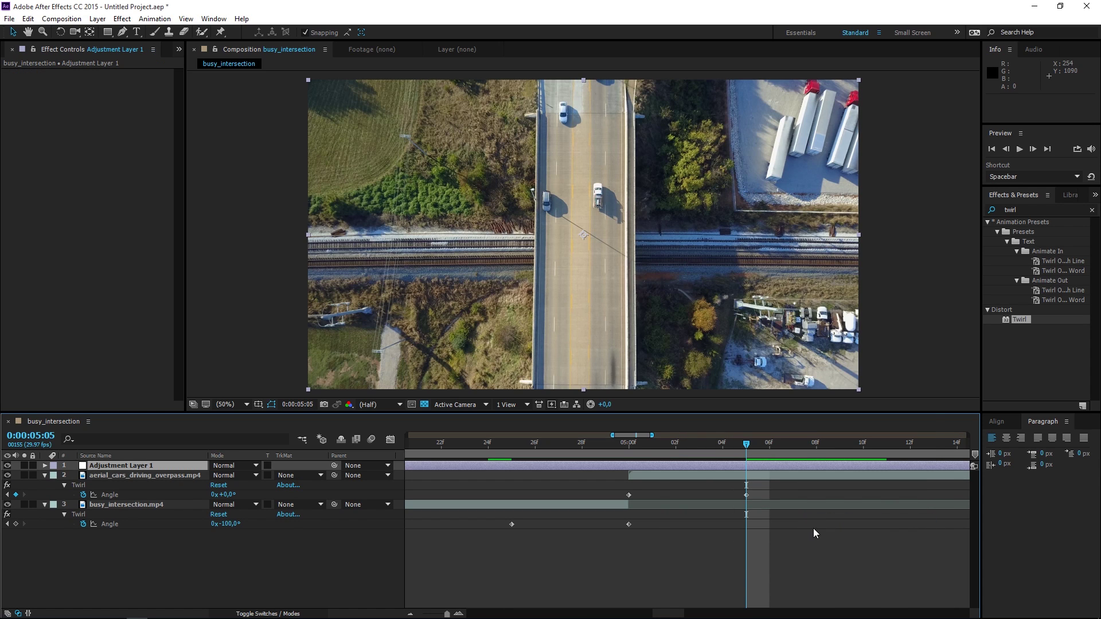
pyautogui.click(511, 442)
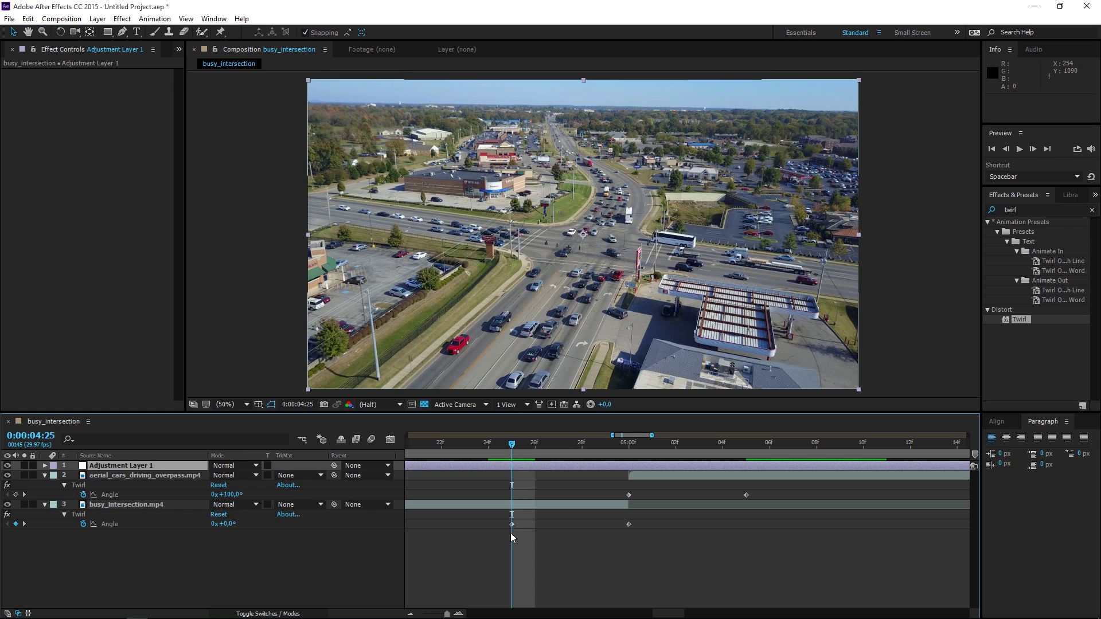
pyautogui.hotkey('ctrl', 'shift', 'd')
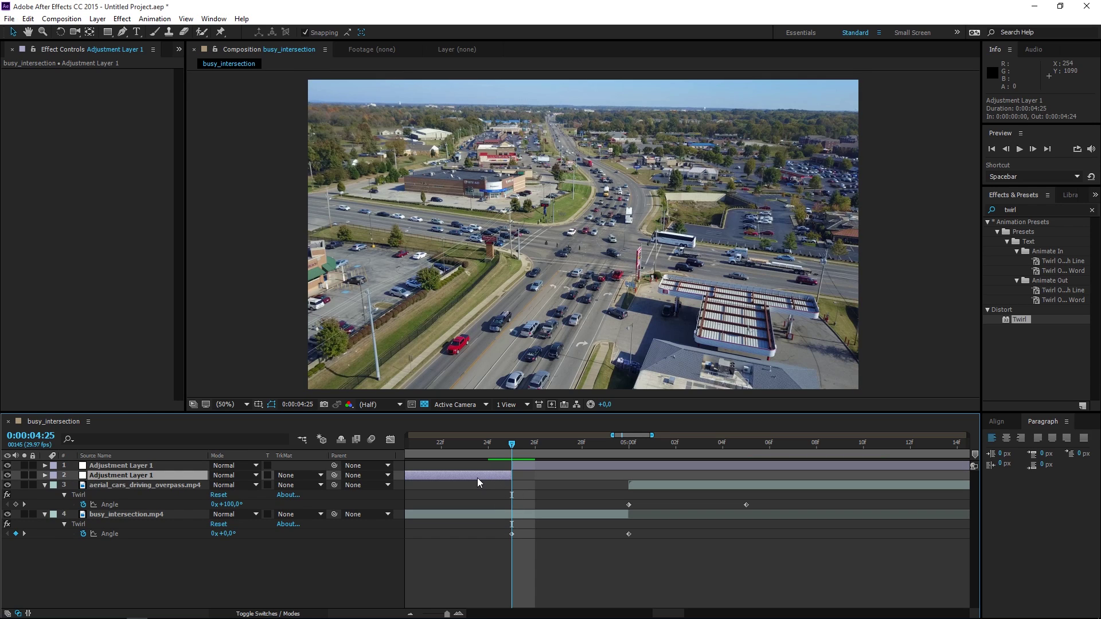
pyautogui.press('Delete')
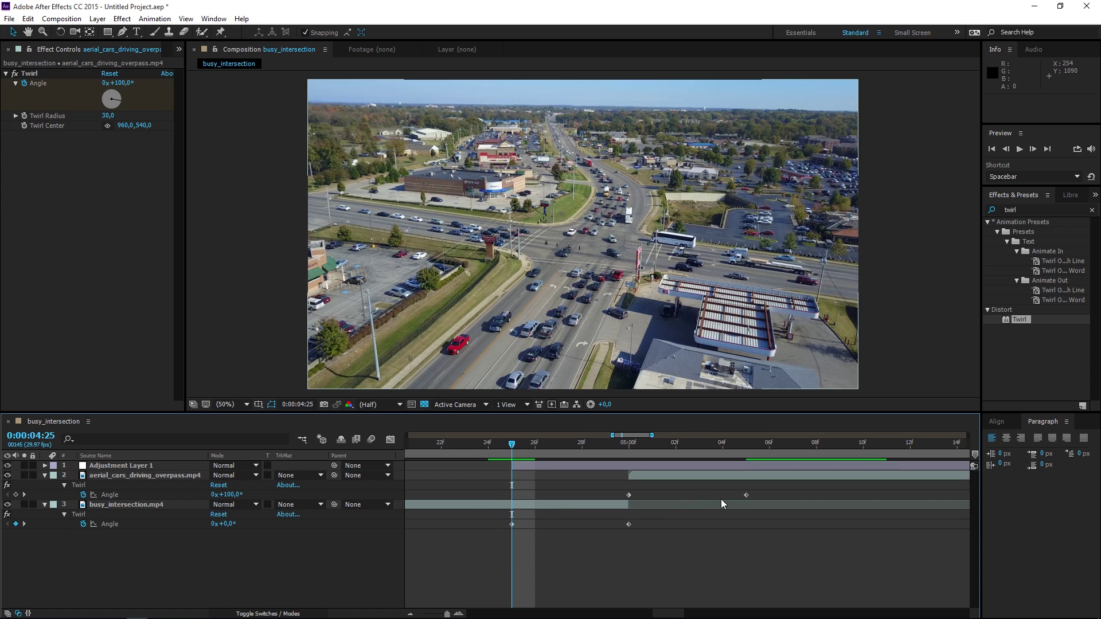
# Play the composition from 0:00:05:05 and clear the earlier 'twirl' effect search
pyautogui.click(745, 448)
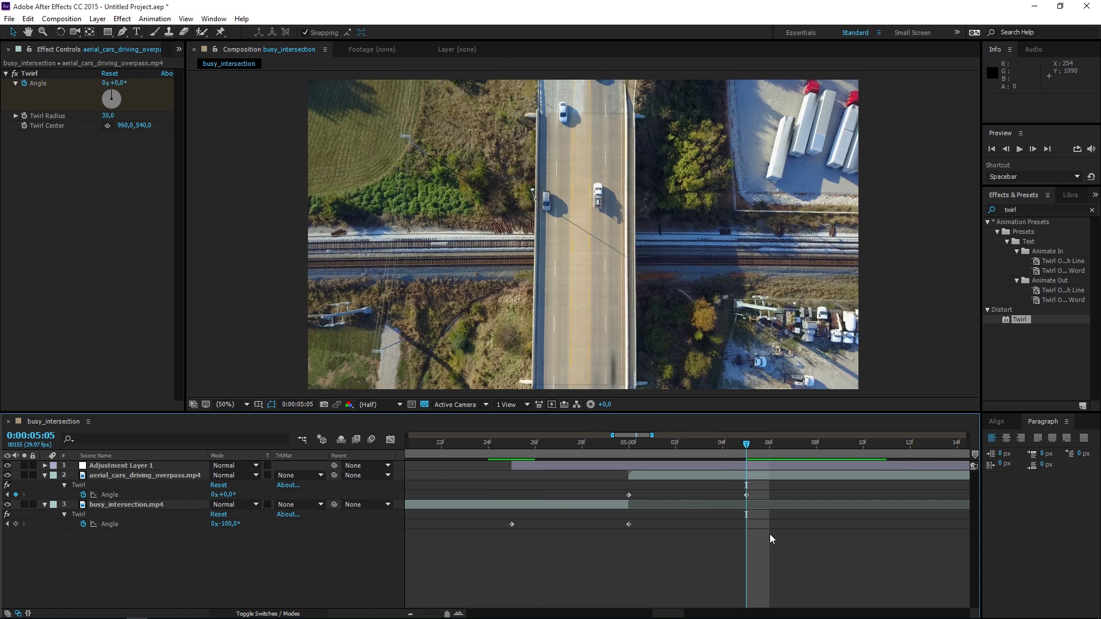
pyautogui.press('space')
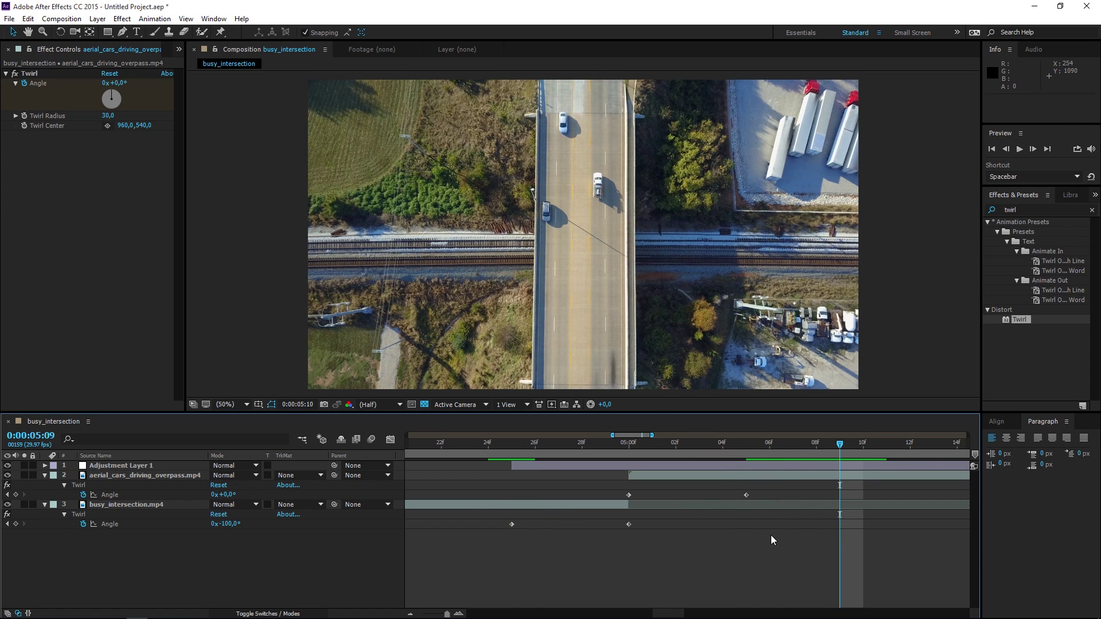
pyautogui.click(836, 467)
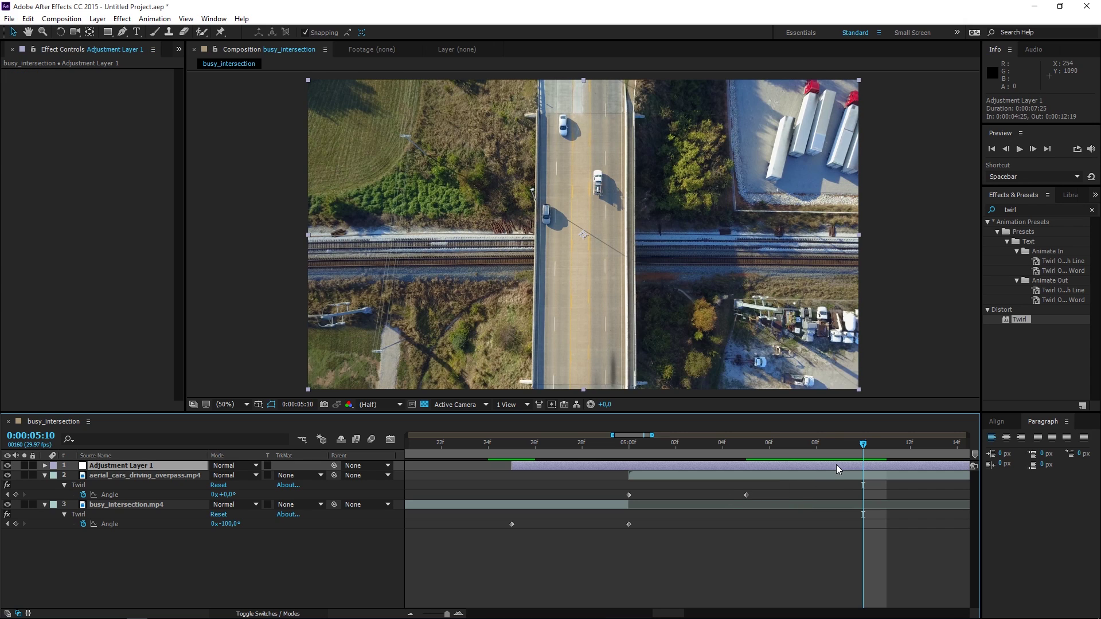
pyautogui.click(875, 465)
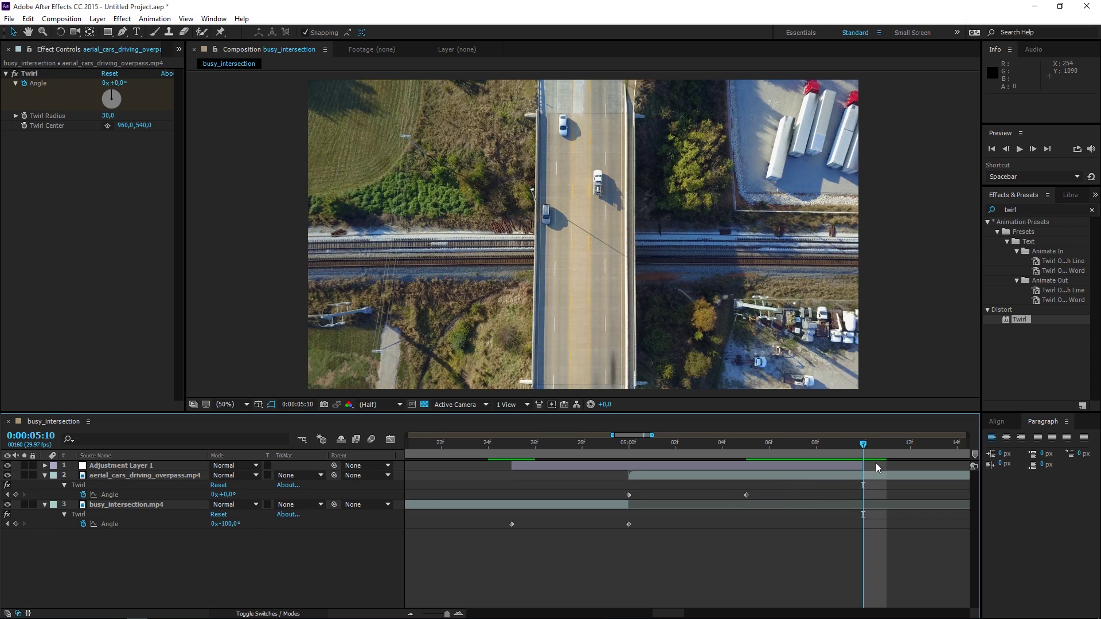
pyautogui.click(1092, 209)
# Search 'opt' and apply Optics Compensation to Adjustment Layer 1
pyautogui.click(1060, 210)
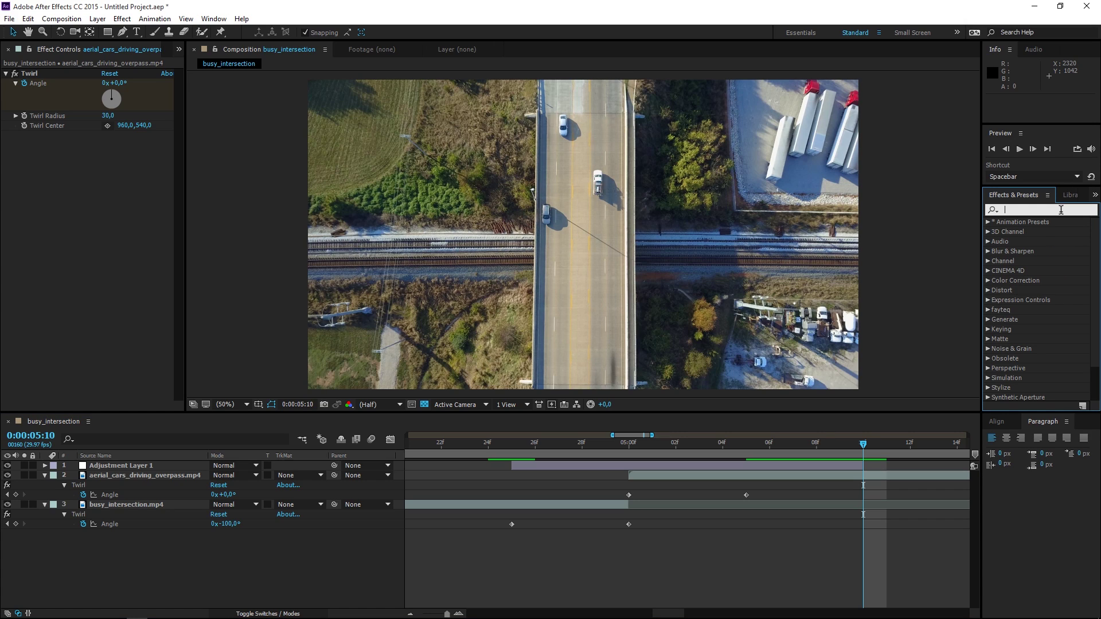
pyautogui.write('opt')
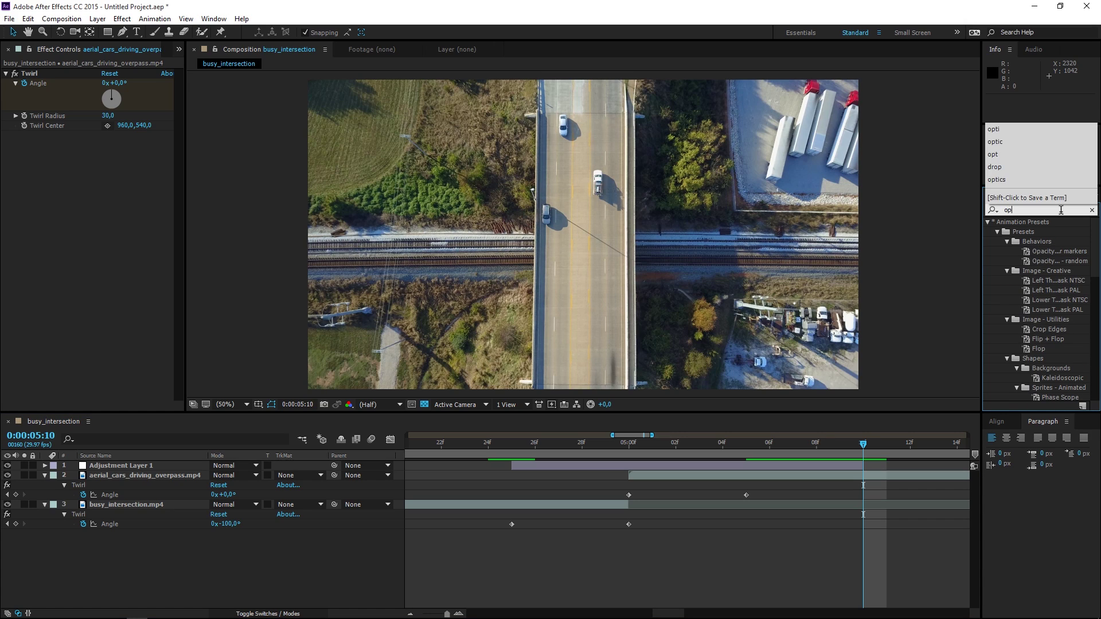
pyautogui.click(1034, 281)
pyautogui.moveTo(1052, 277); pyautogui.dragTo(639, 467)
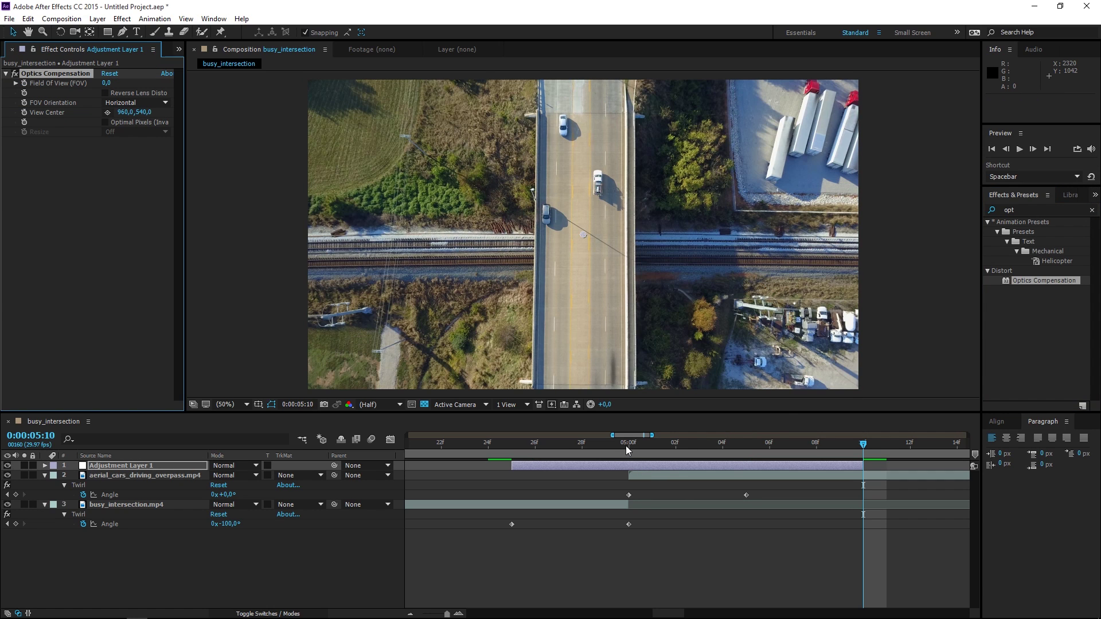
# At 0:00:05:00, set Field Of View to 56.8 and enable Reverse Lens Distortion
pyautogui.click(627, 446)
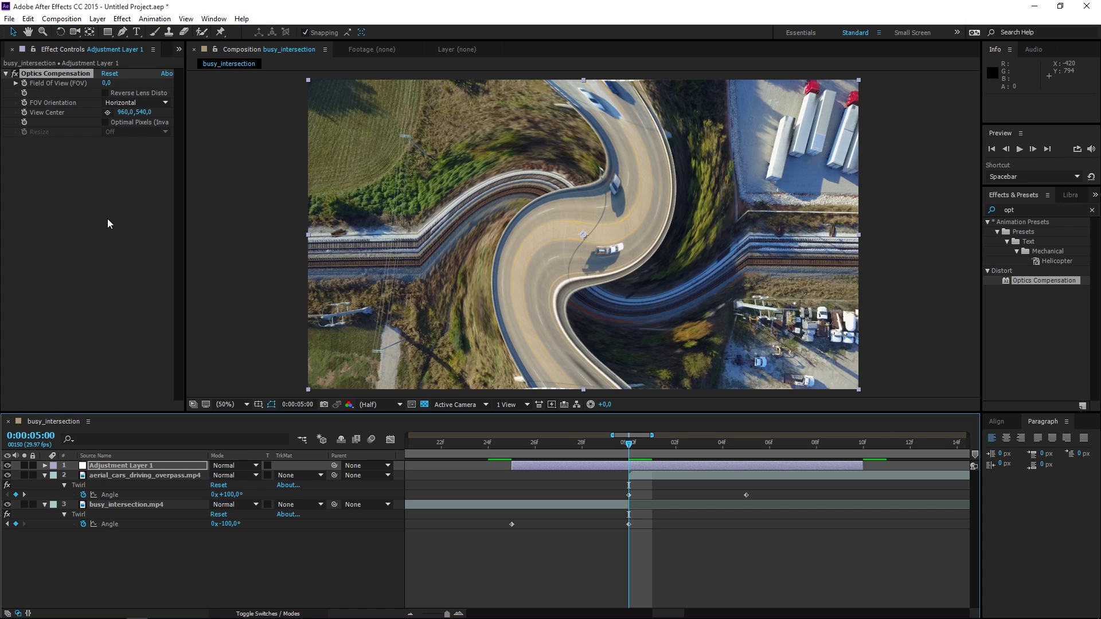
pyautogui.moveTo(106, 83); pyautogui.dragTo(466, 120)
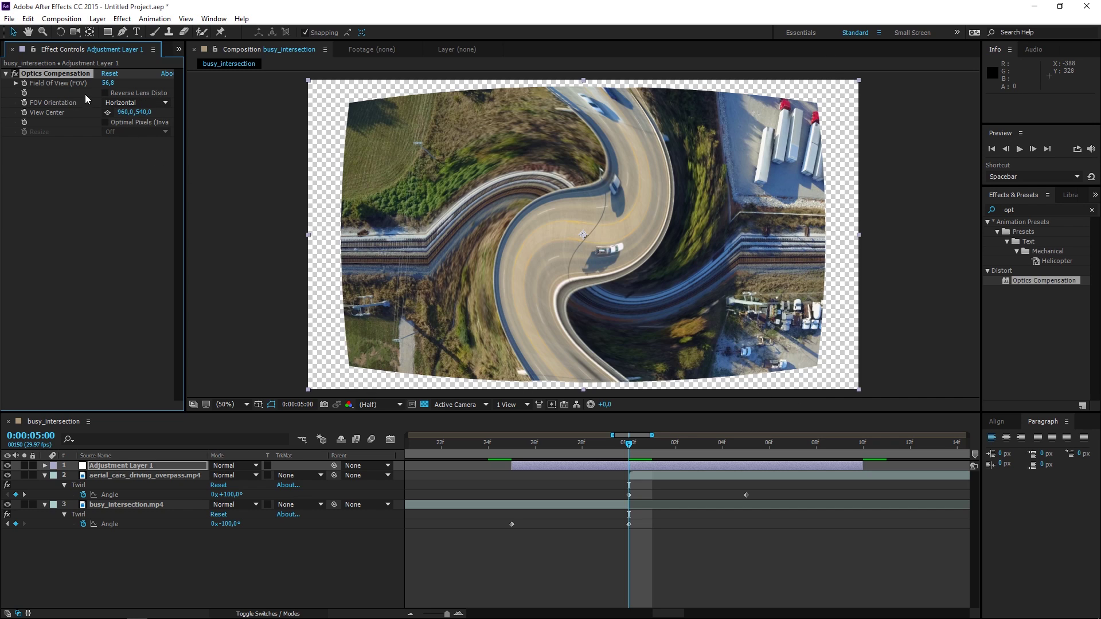
pyautogui.click(105, 92)
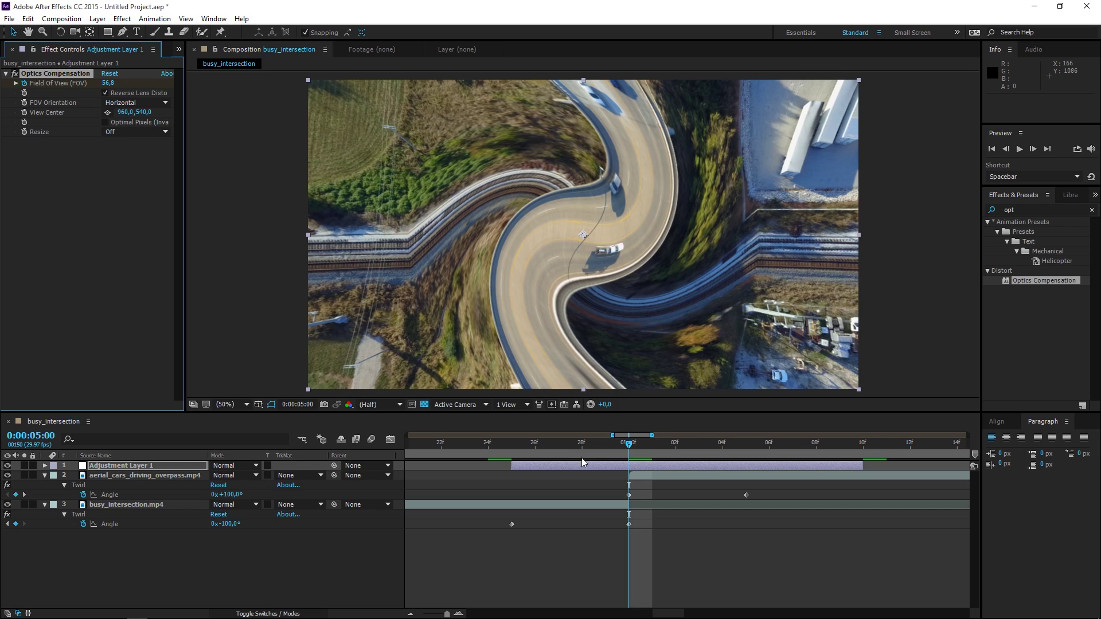
pyautogui.click(618, 465)
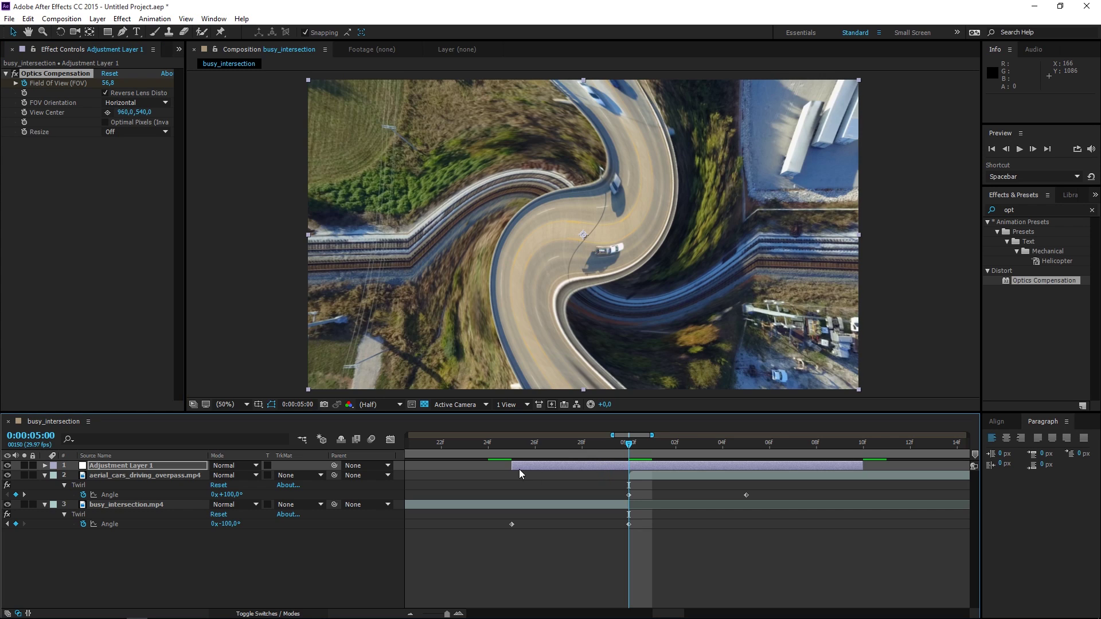
# Keyframe Field Of View at 110 at 0:00:05:00 and 0 at 0:00:04:25
pyautogui.press('u')
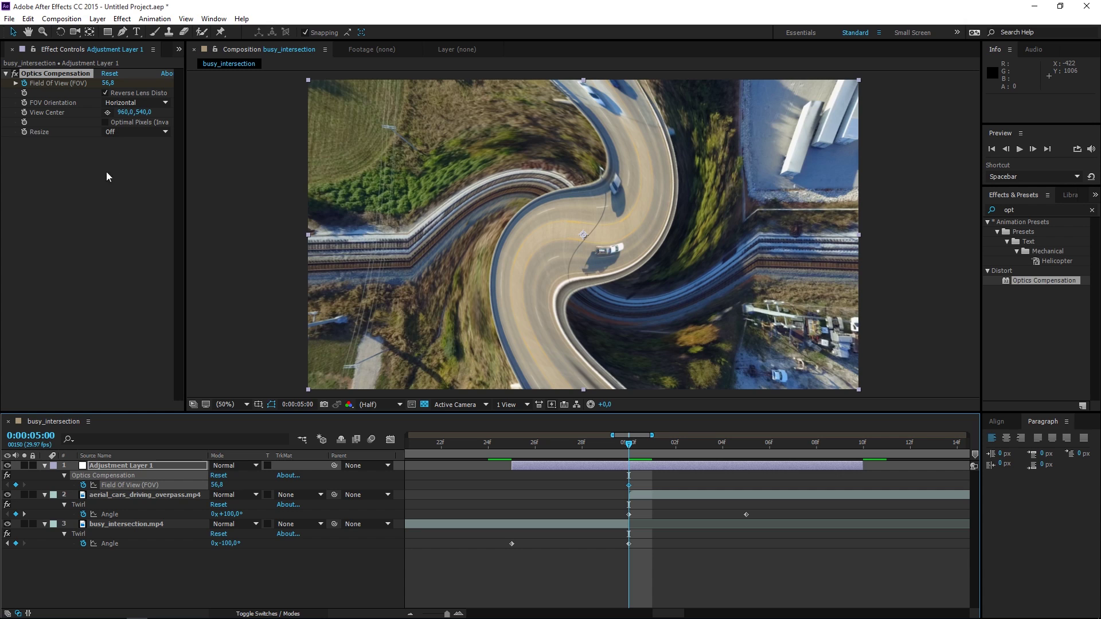
pyautogui.click(107, 85)
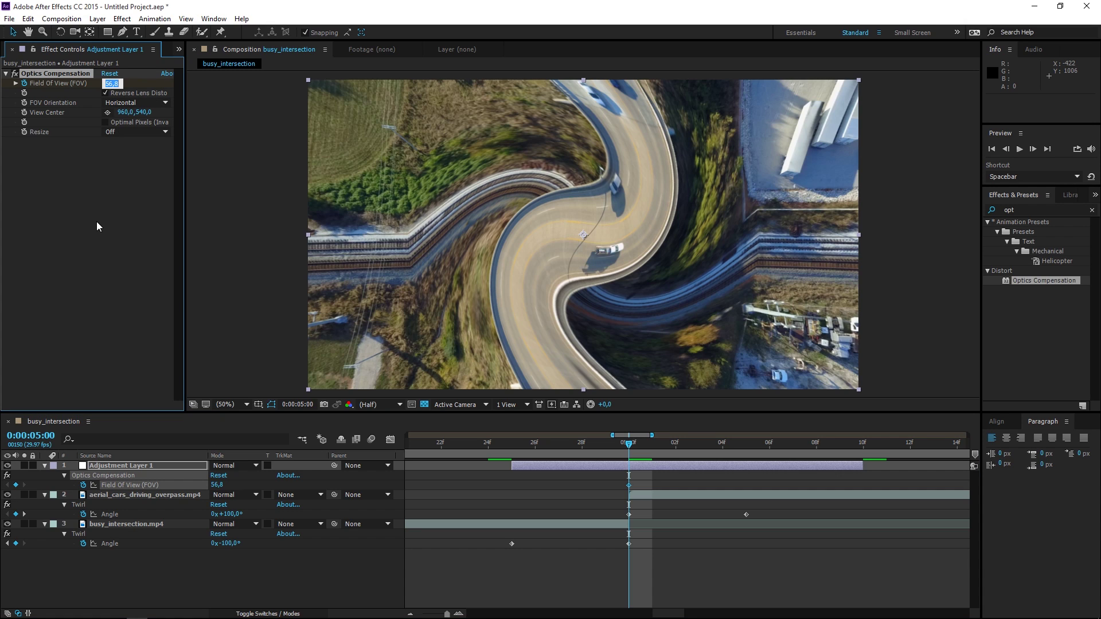
pyautogui.write('110')
pyautogui.press('Return')
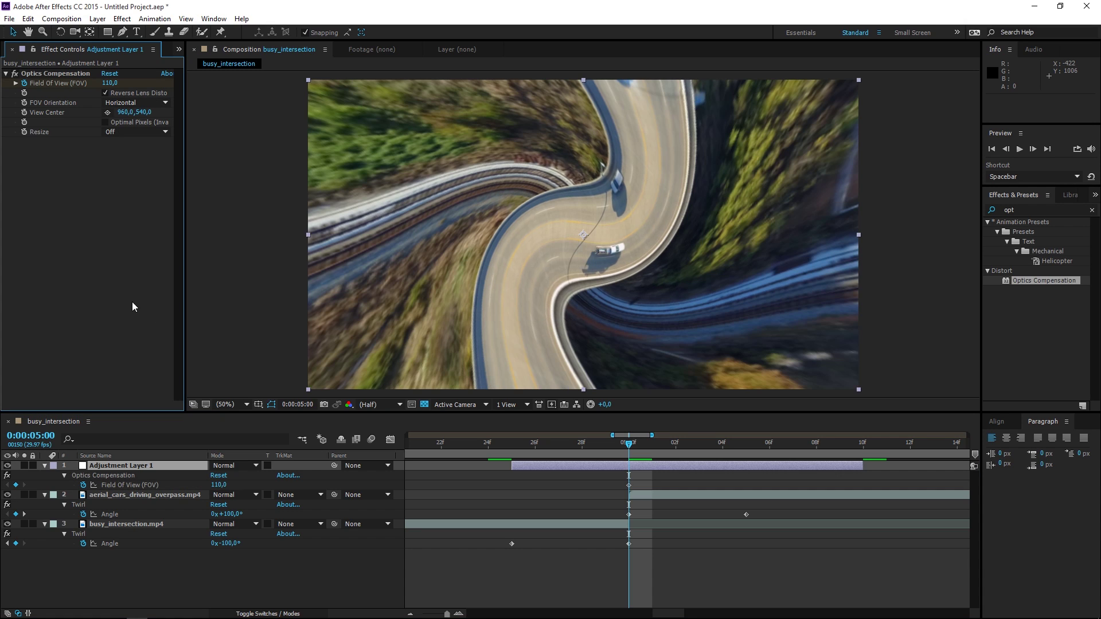
pyautogui.click(514, 442)
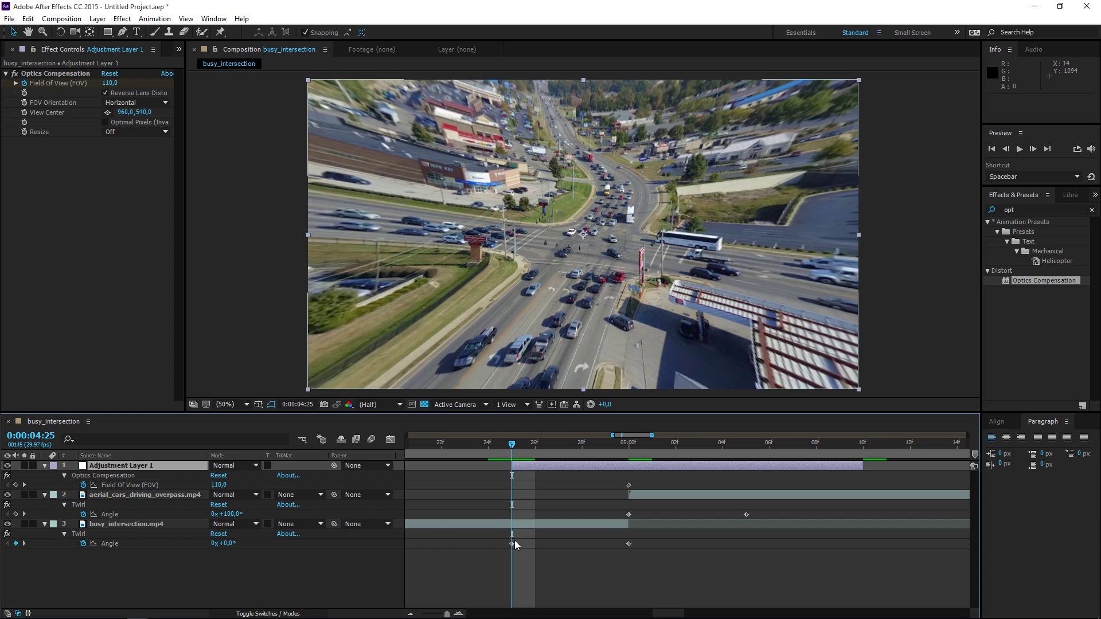
pyautogui.click(105, 93)
pyautogui.click(106, 82)
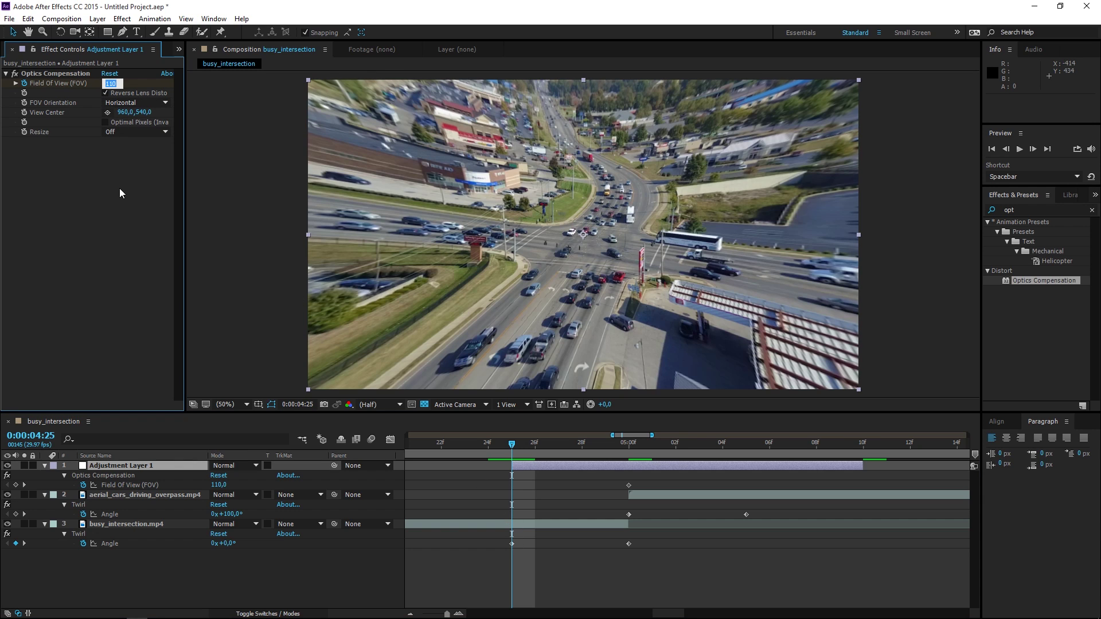
pyautogui.write('0')
pyautogui.press('Return')
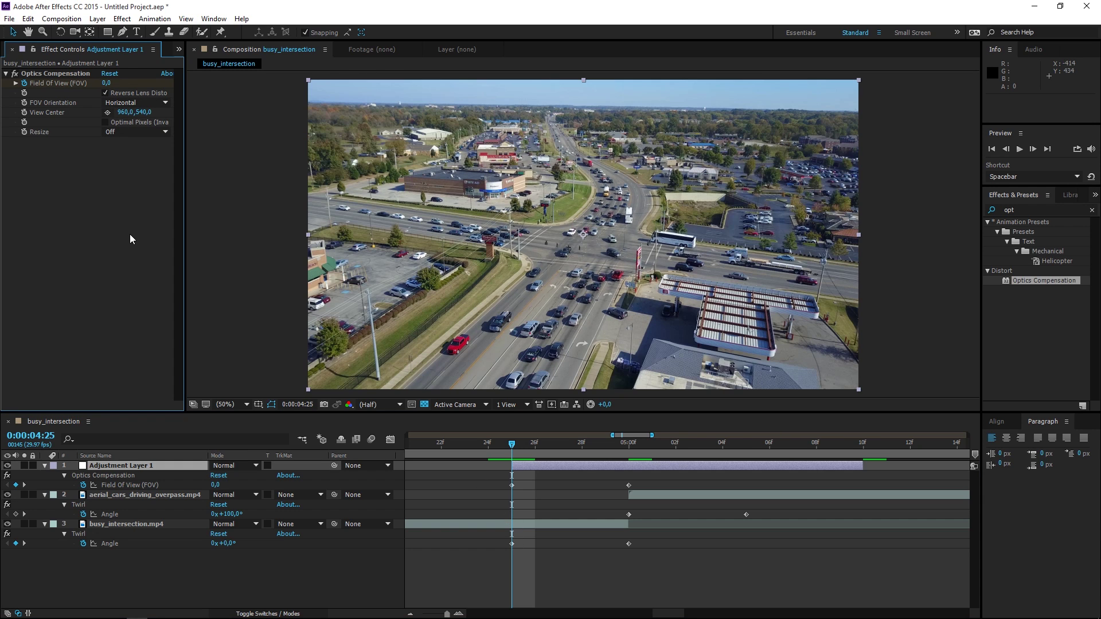
# Keyframe Field Of View back to 0 at 0:00:05:10 and clear the optics search
pyautogui.click(862, 451)
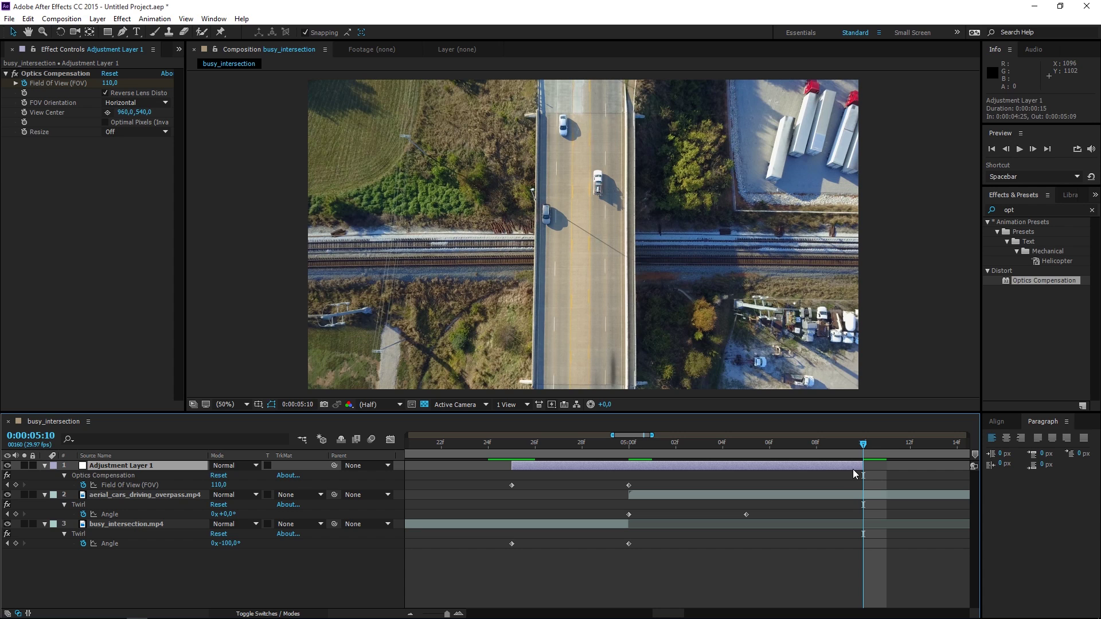
pyautogui.click(107, 82)
pyautogui.write('0')
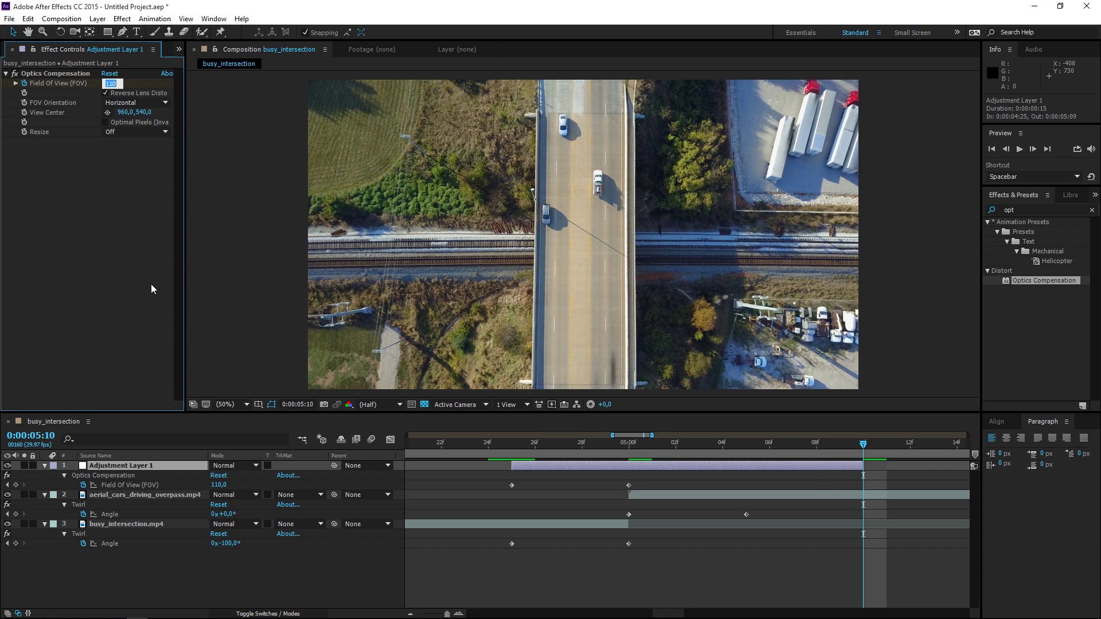
pyautogui.press('Return')
pyautogui.click(516, 446)
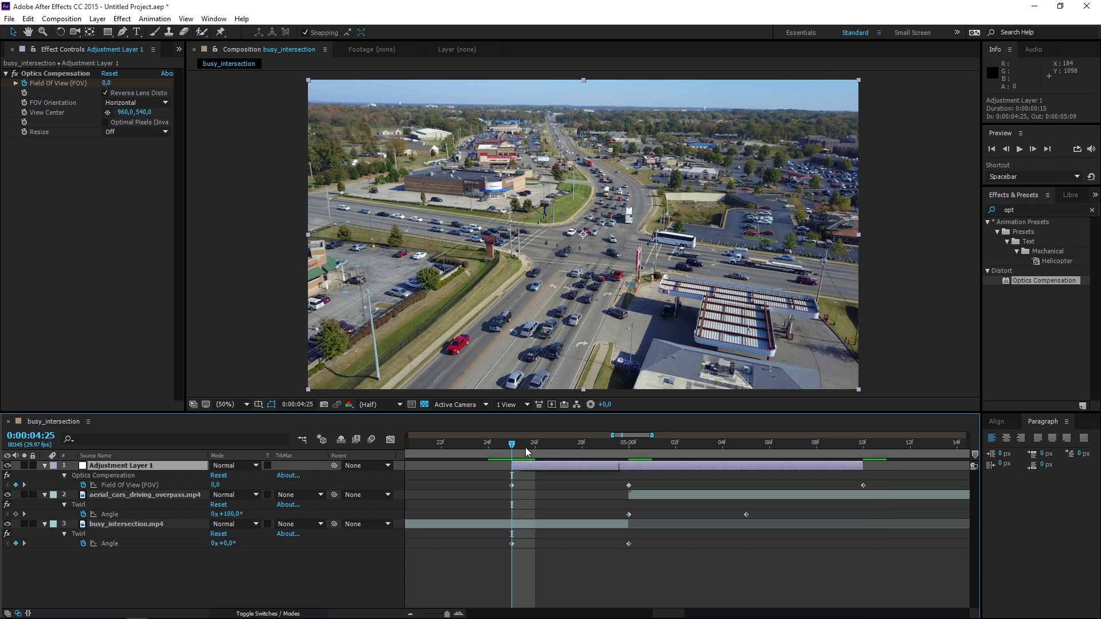
pyautogui.click(1091, 210)
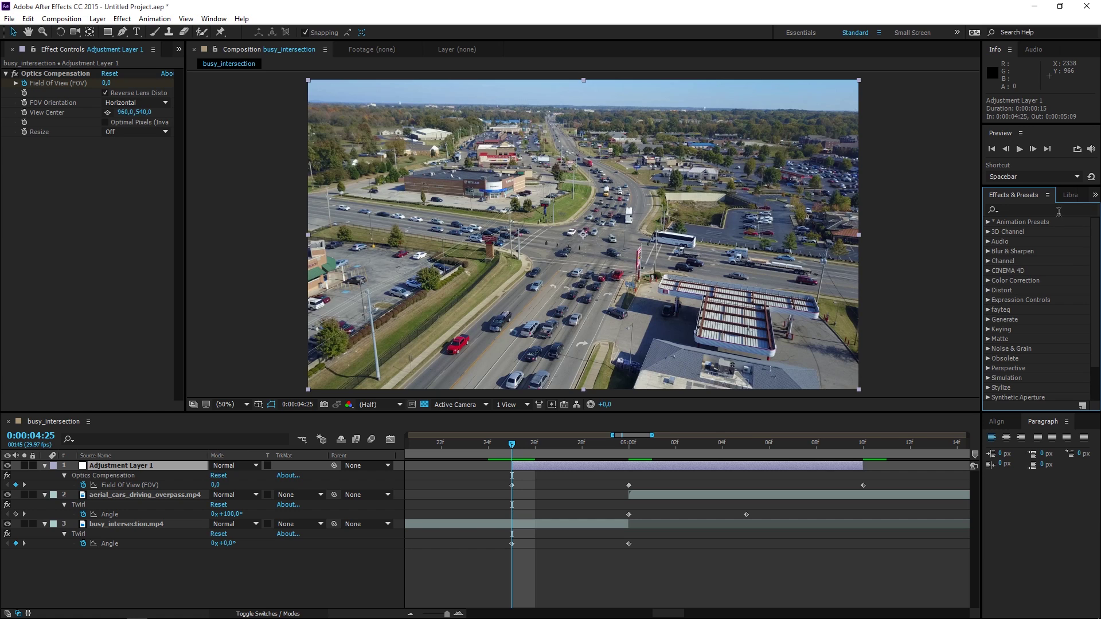
# Apply CC Force Motion Blur to Adjustment Layer 1 via a 'force' search, then preview from 0:00:04:21
pyautogui.write('force')
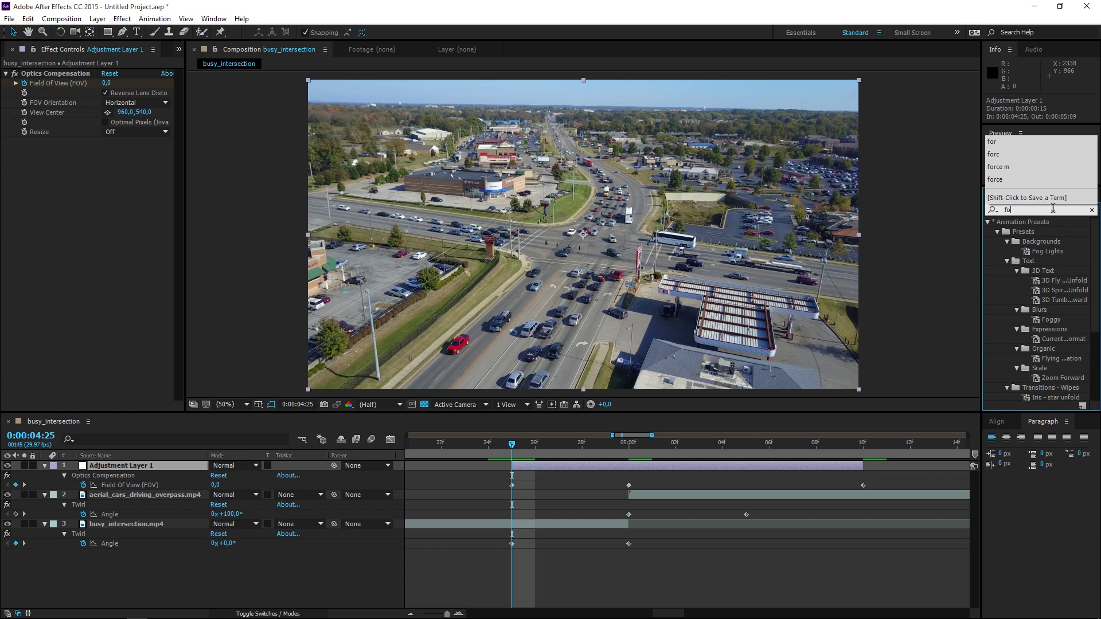
pyautogui.moveTo(1040, 231); pyautogui.dragTo(645, 469)
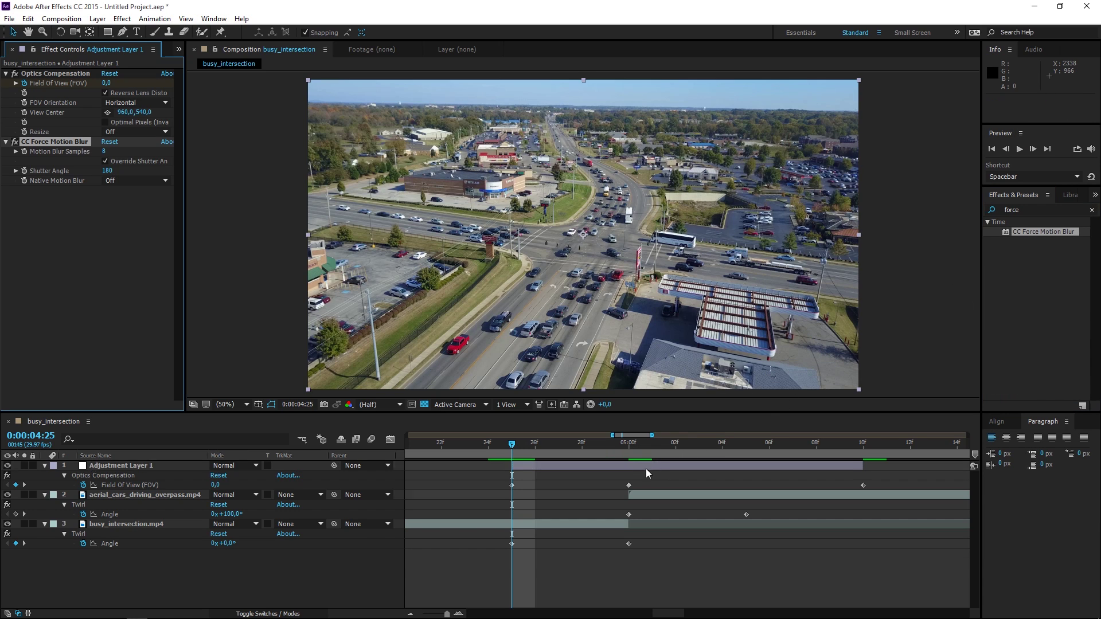
pyautogui.click(410, 615)
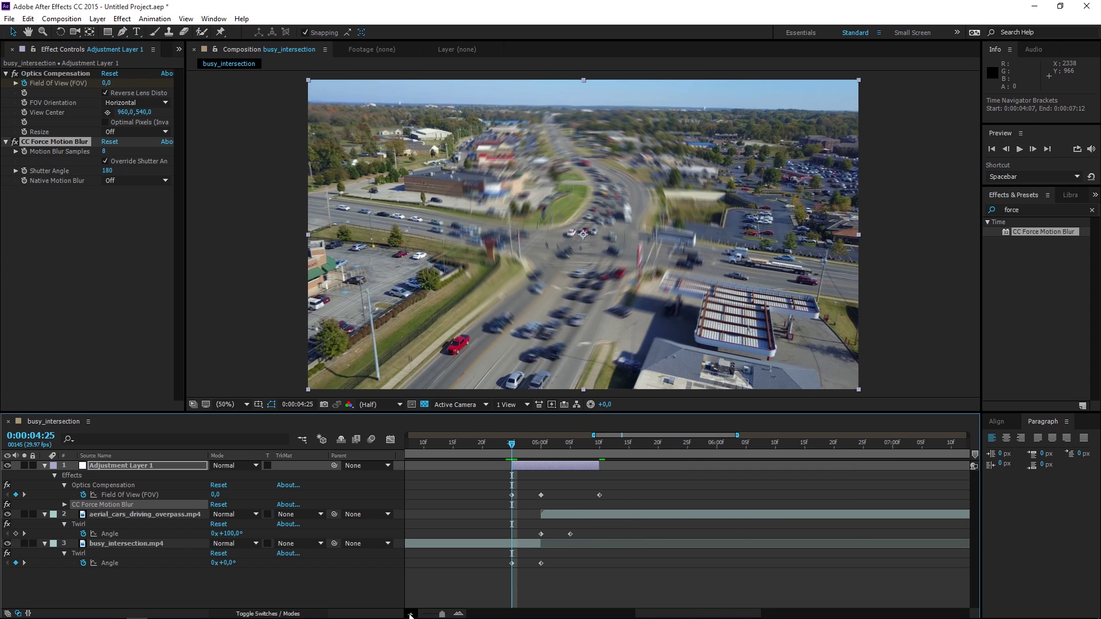
pyautogui.click(1092, 210)
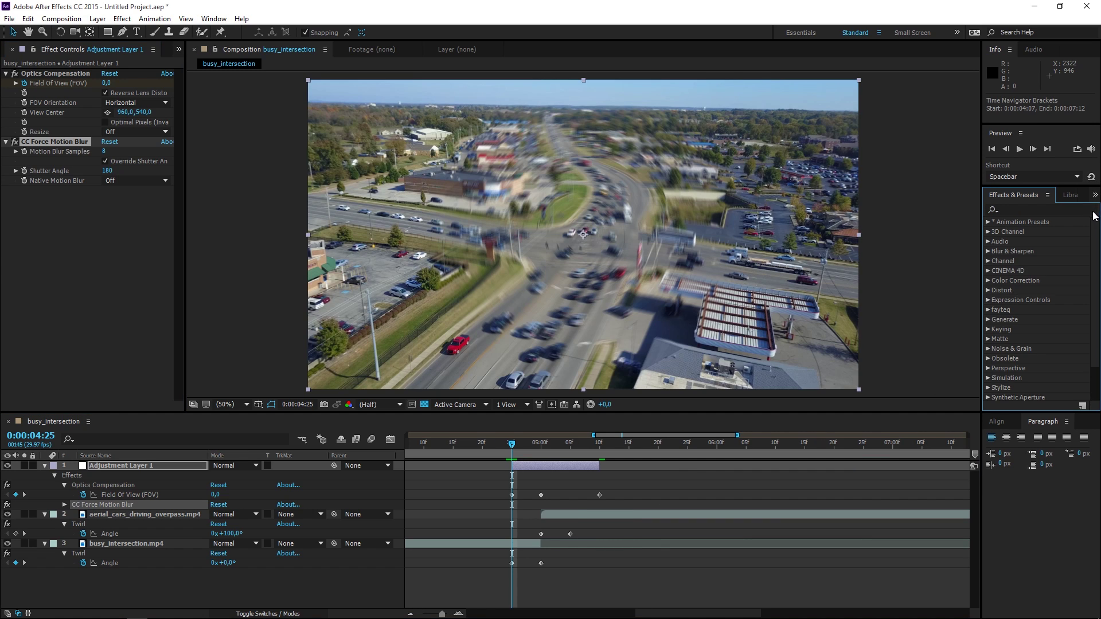
pyautogui.click(488, 450)
pyautogui.press('space')
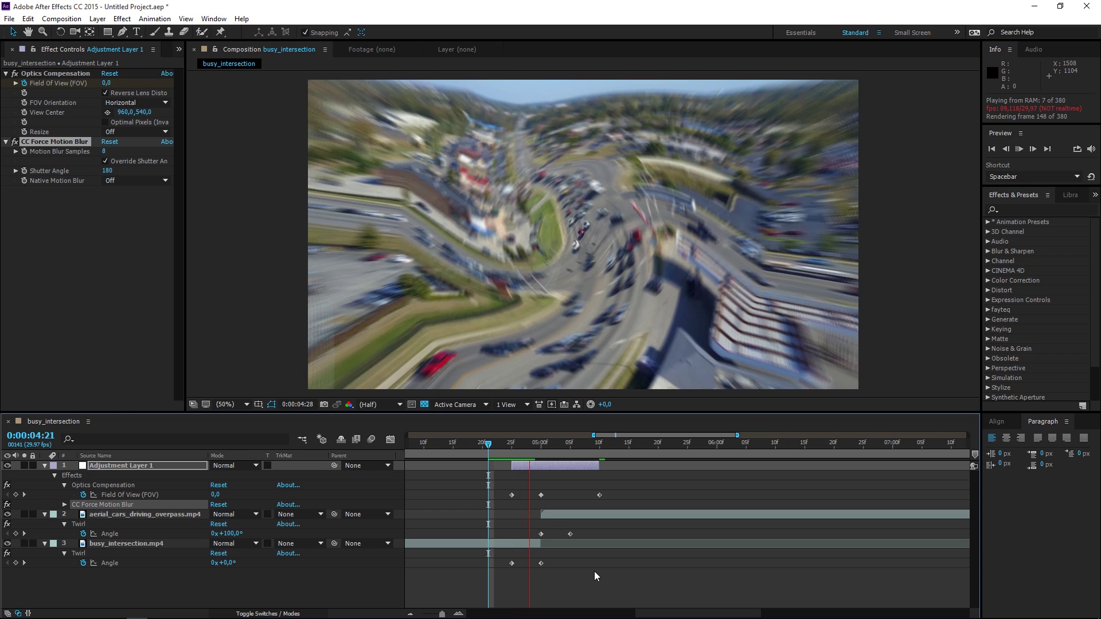